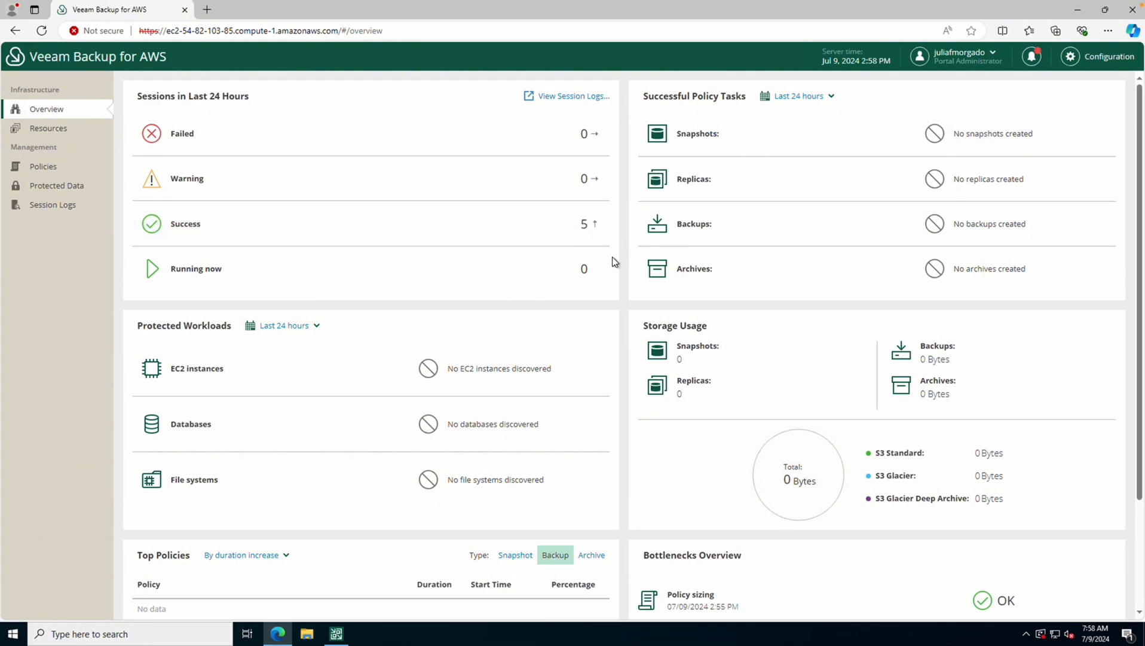
Start a new Redshift backup policy and name it redshift-policy, keeping the default description.
left_click(87, 166)
left_click(206, 95)
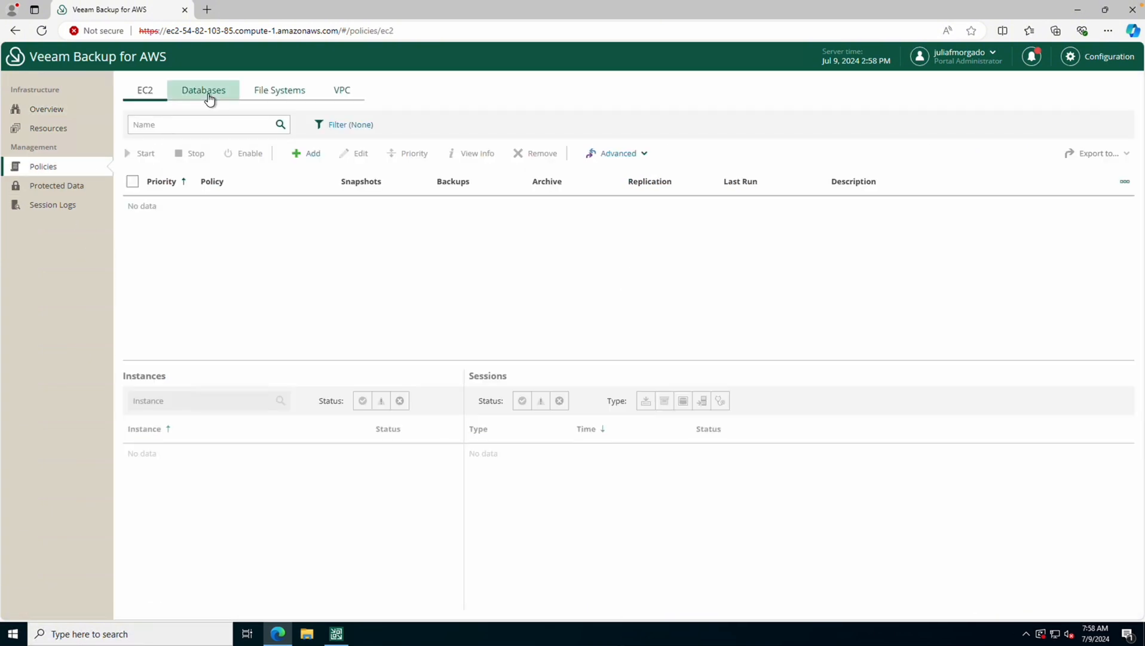
left_click(245, 122)
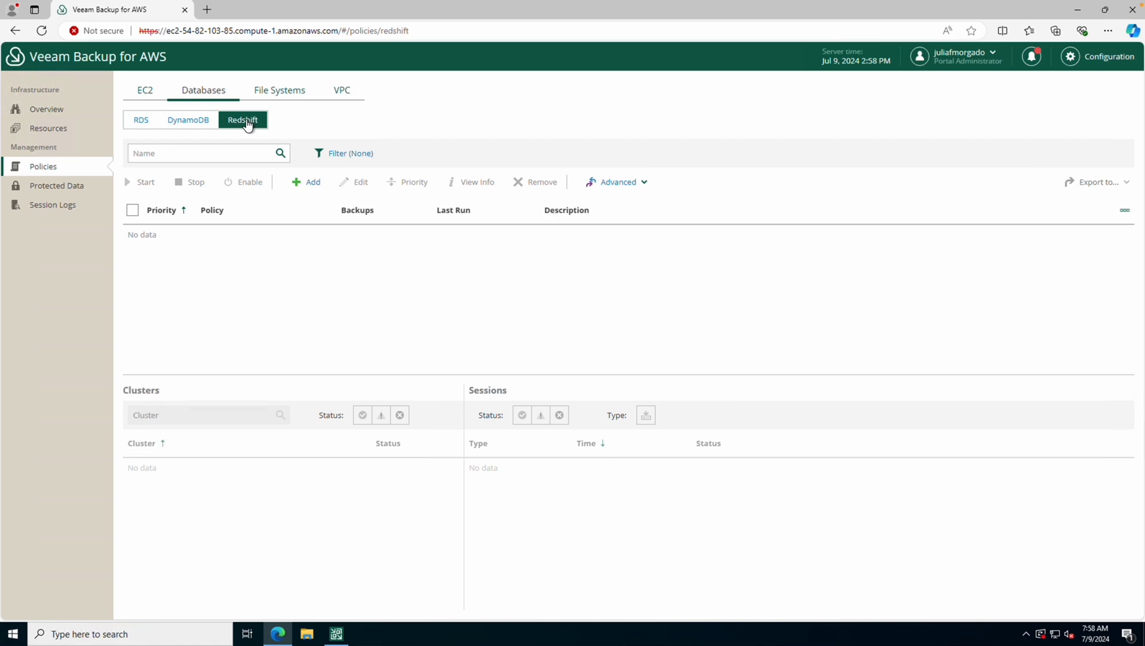
left_click(309, 182)
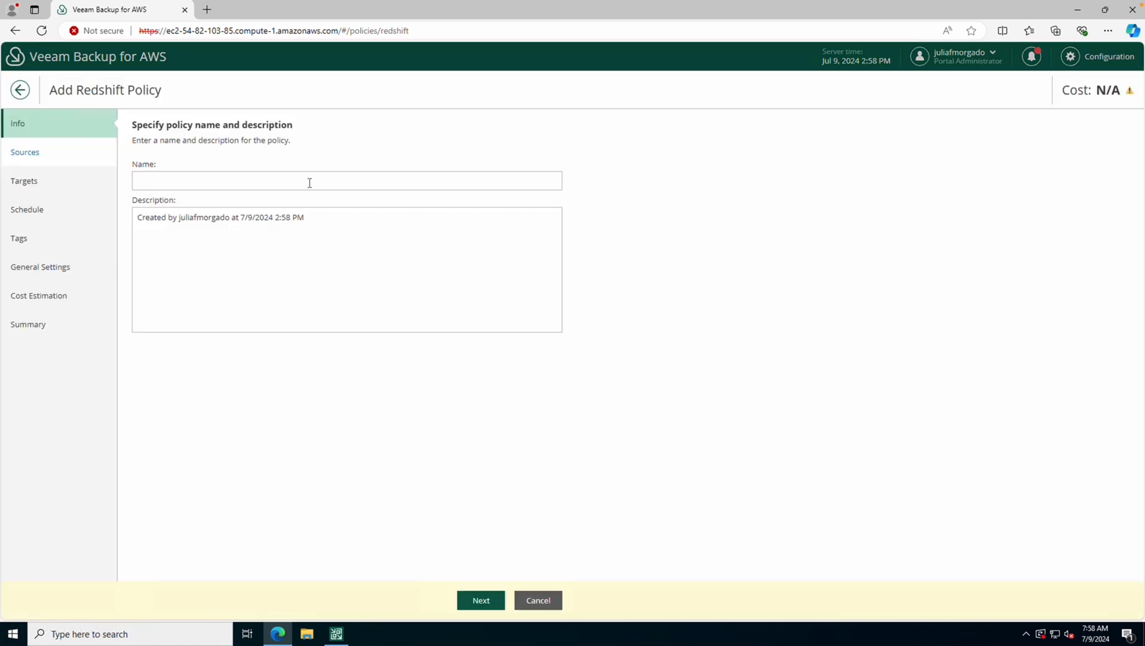
left_click(309, 181)
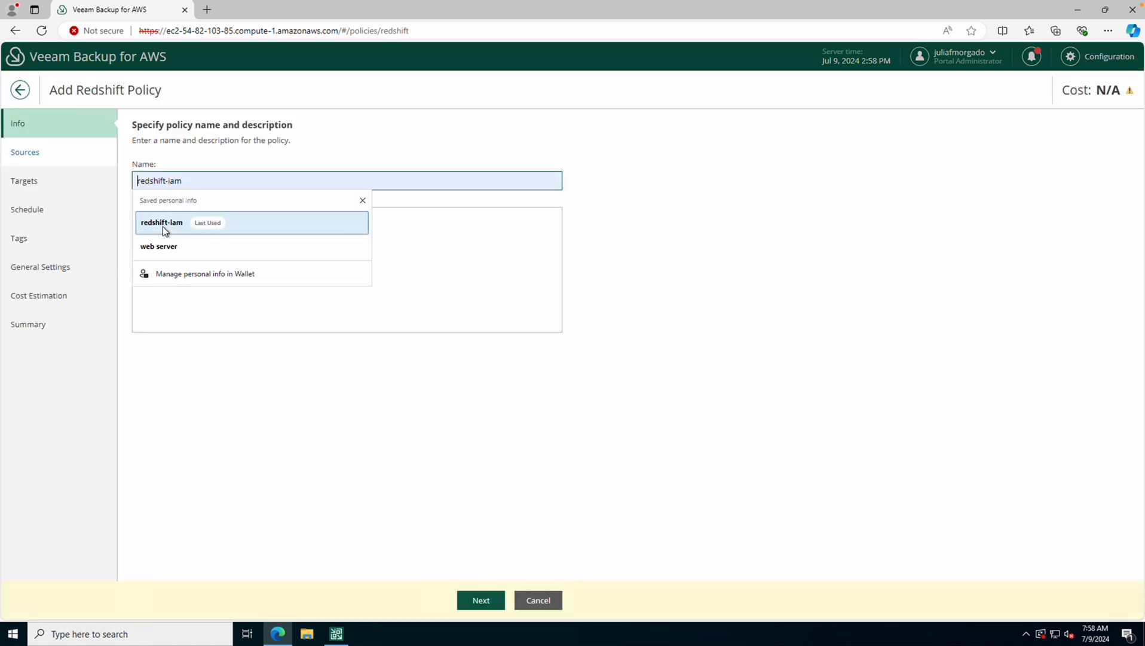
type("redshift-policy")
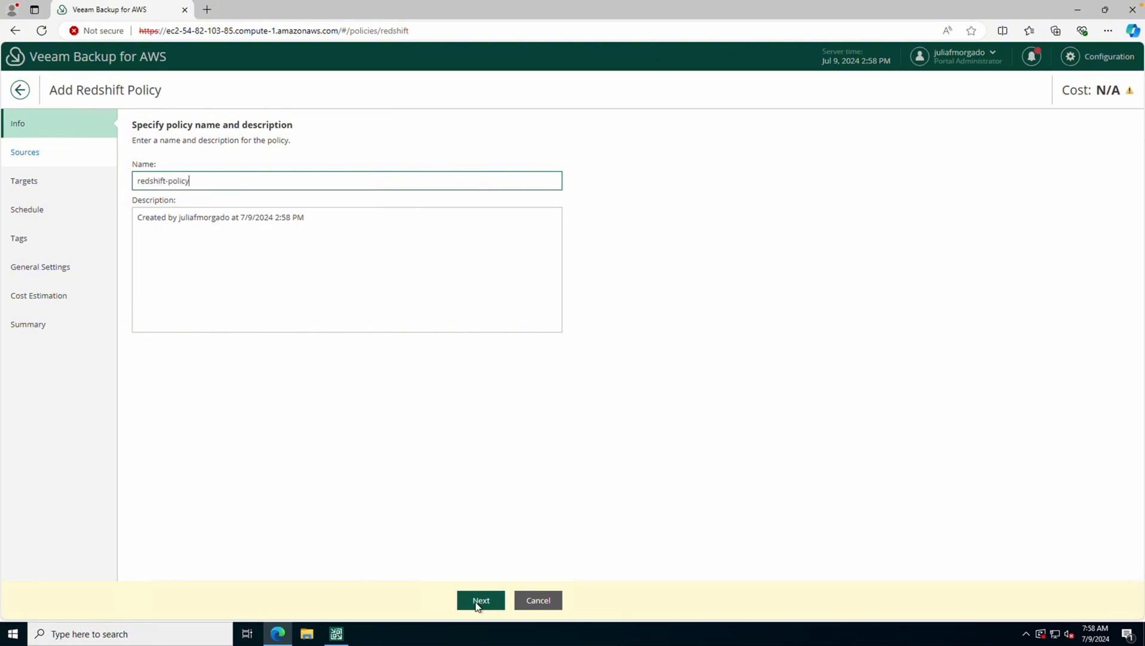
left_click(479, 601)
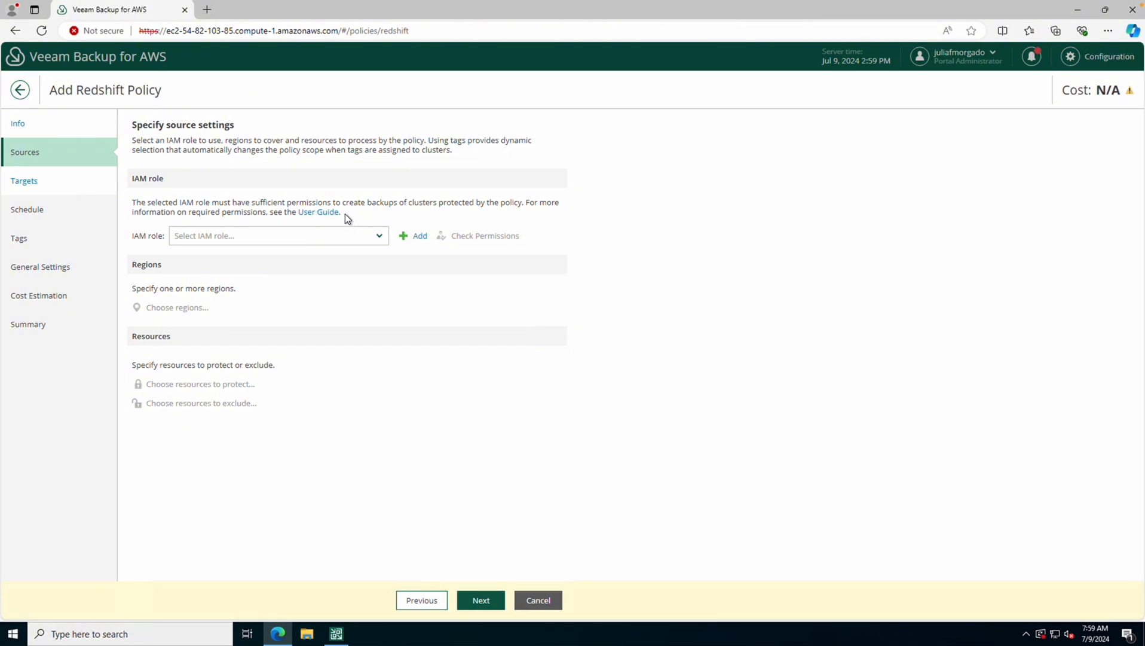
Look up the Redshift Backup IAM Role Permissions in the user guide and return to the policy setup.
left_click(329, 214)
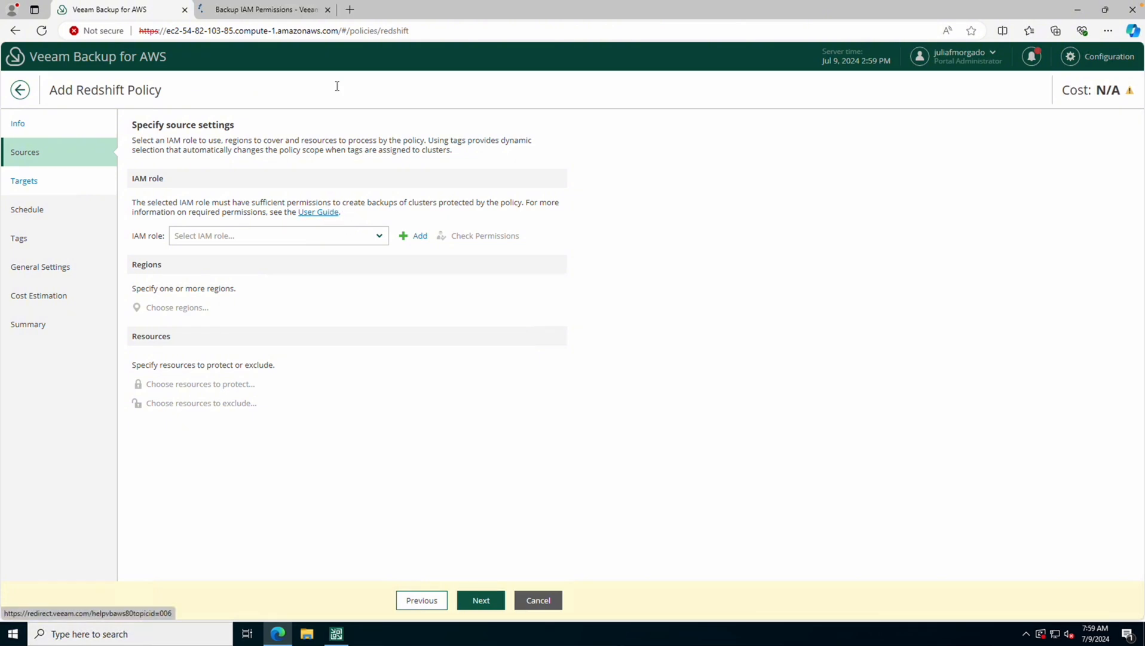
left_click(287, 13)
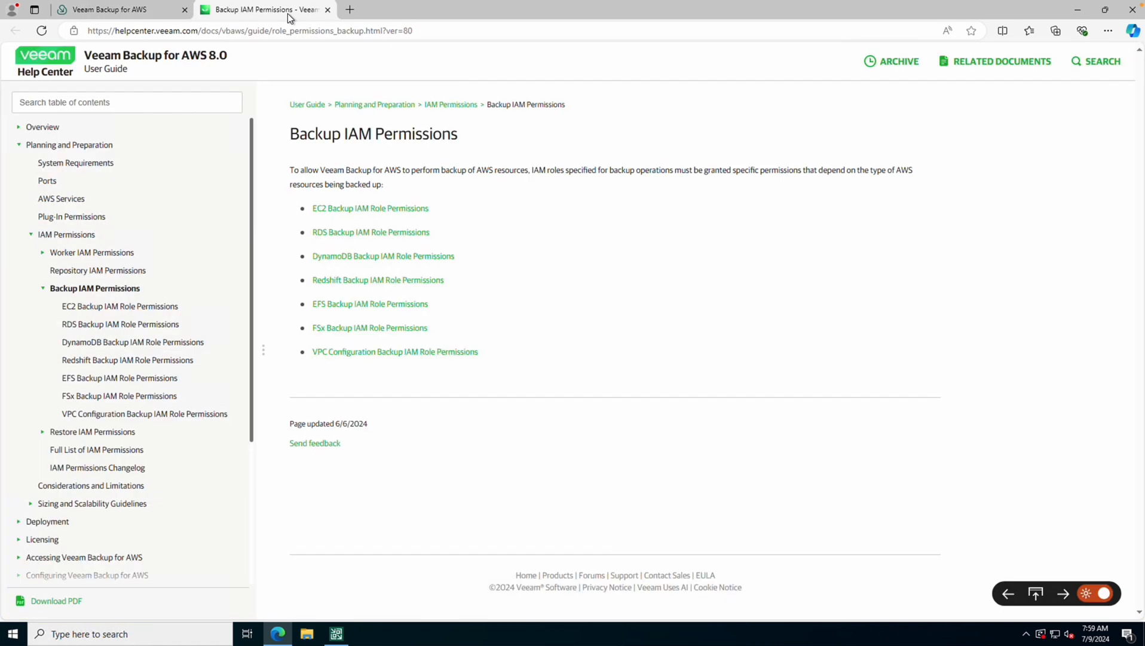
left_click(358, 278)
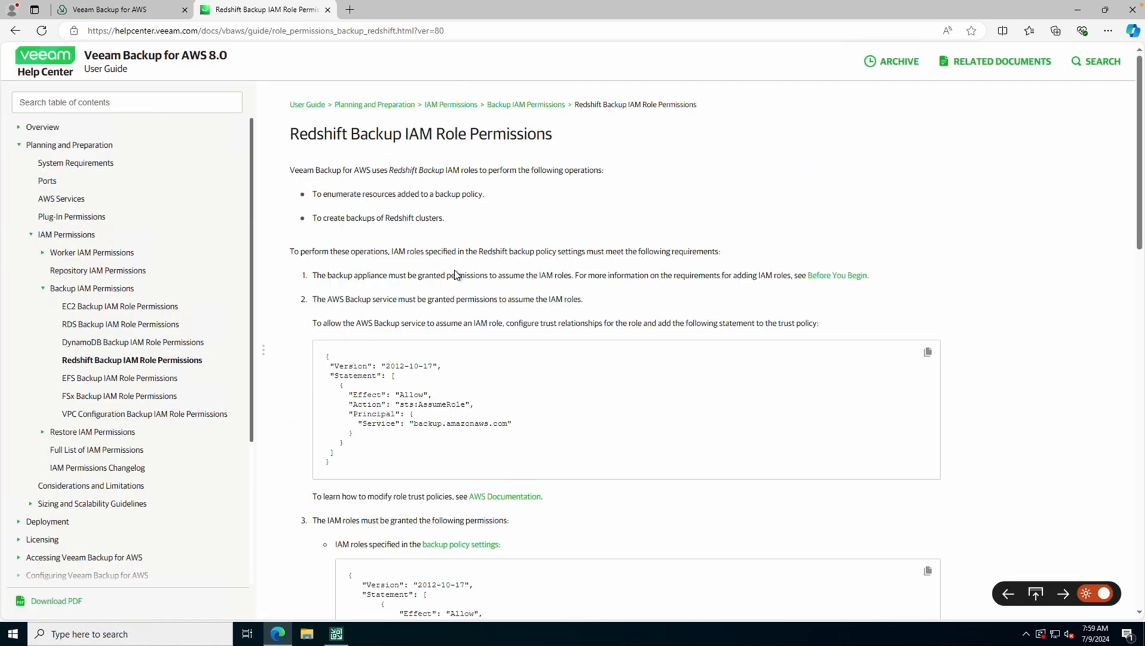
left_click(147, 14)
Start adding an IAM role for the policy and name it redshift-iam.
left_click(372, 246)
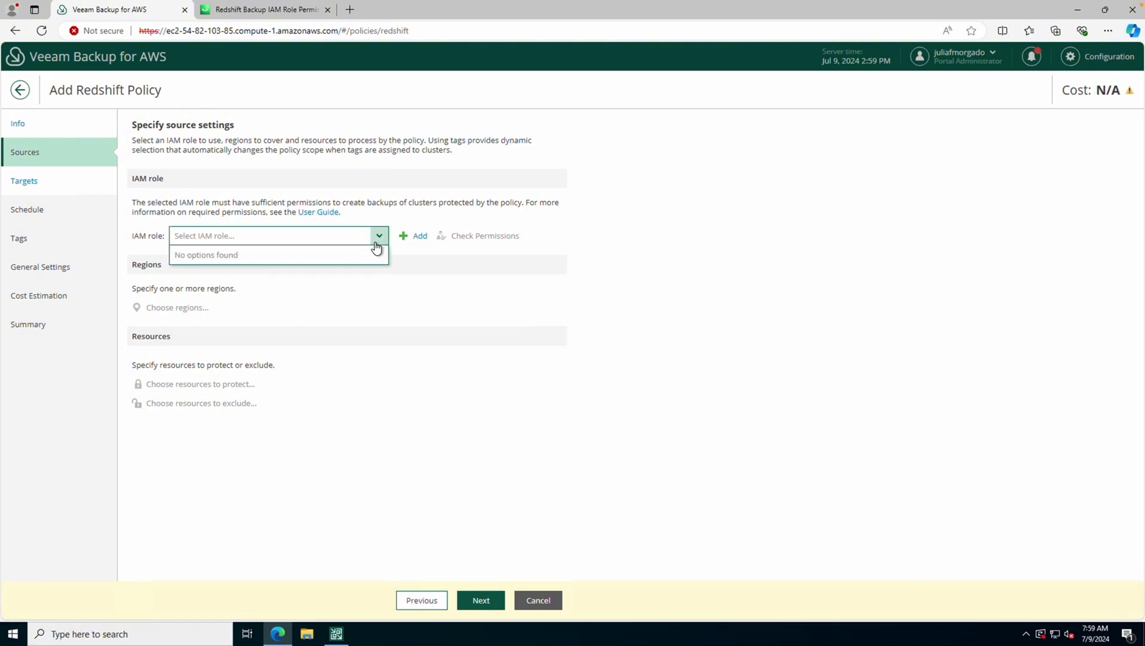
left_click(379, 245)
left_click(419, 235)
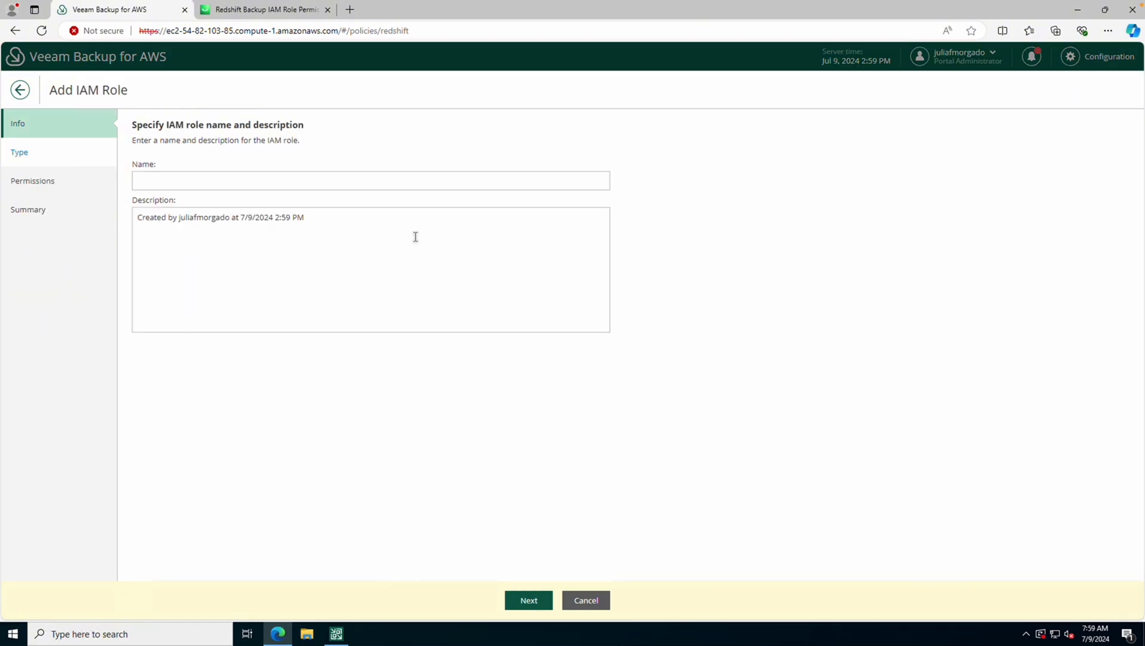
left_click(335, 183)
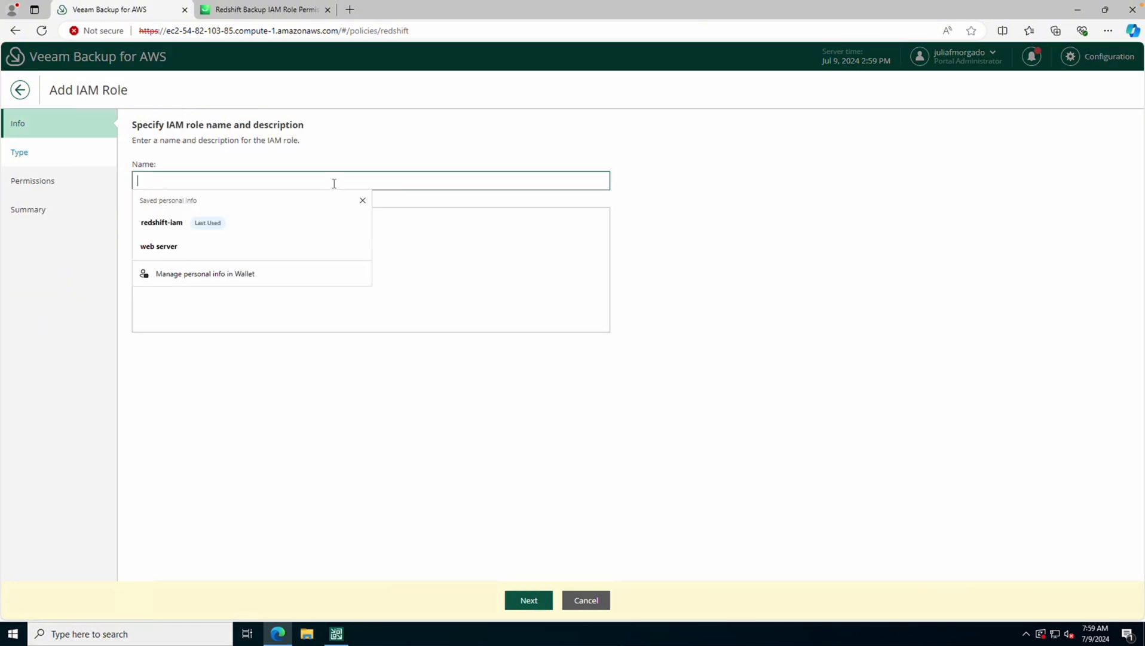
left_click(144, 223)
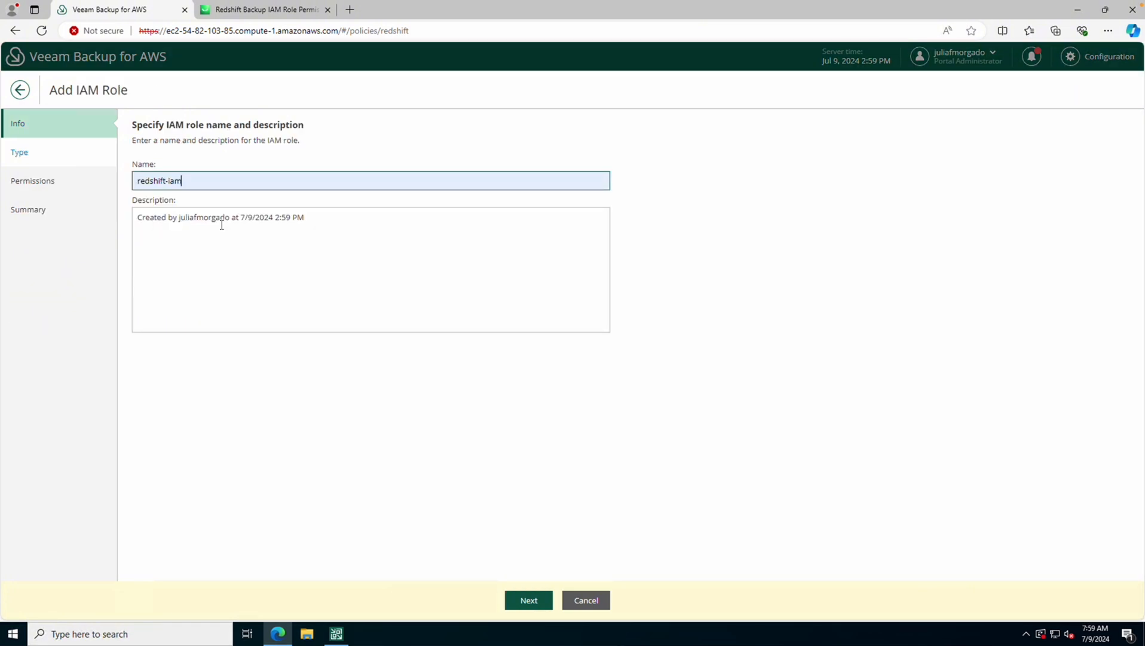
left_click(527, 600)
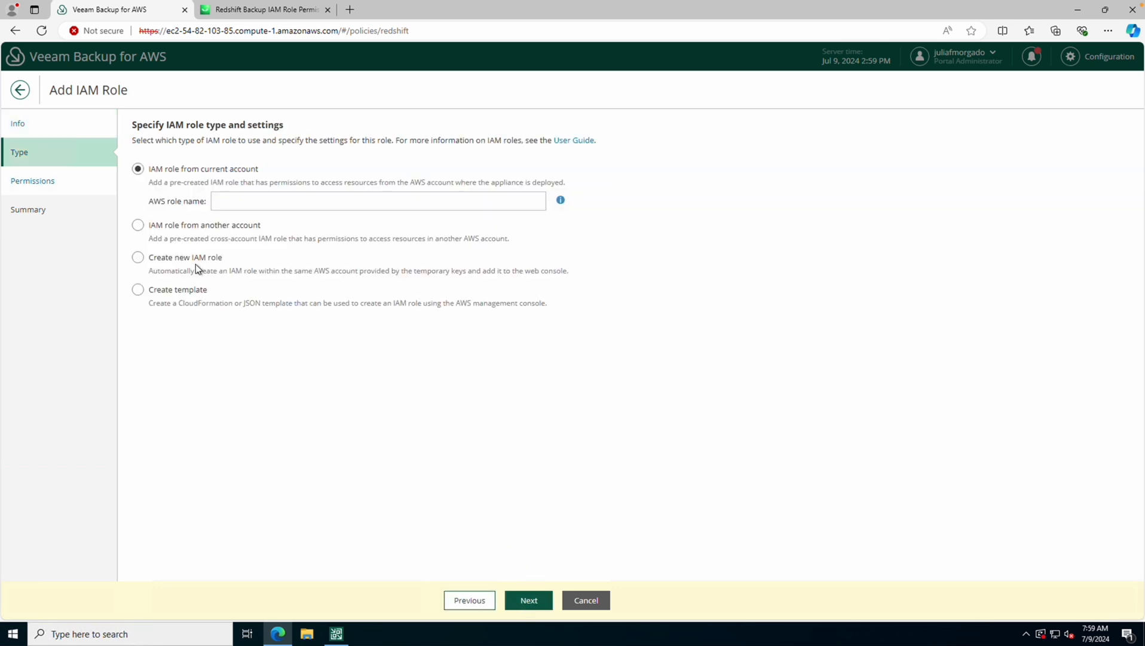
Choose to create a new IAM role with the AWS role name redshift-iam-role, and enter the AWS access key and secret key.
left_click(192, 258)
left_click(252, 262)
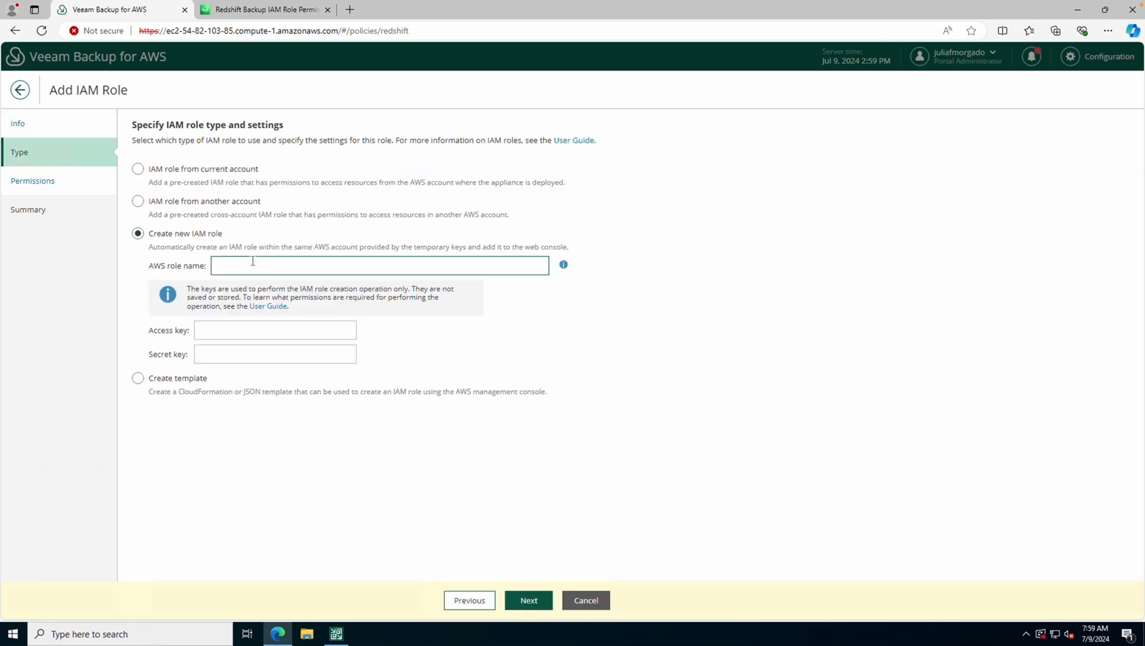
type("redshift-iam-role")
left_click(268, 326)
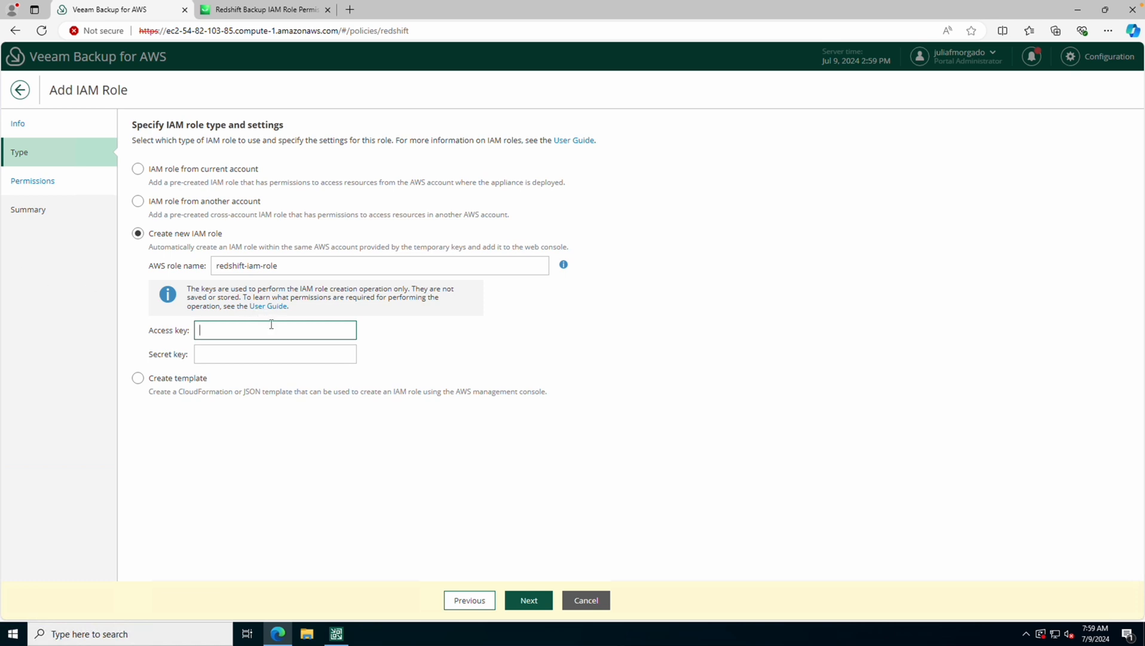
key("ctrl+v")
left_click(288, 361)
key("ctrl+v")
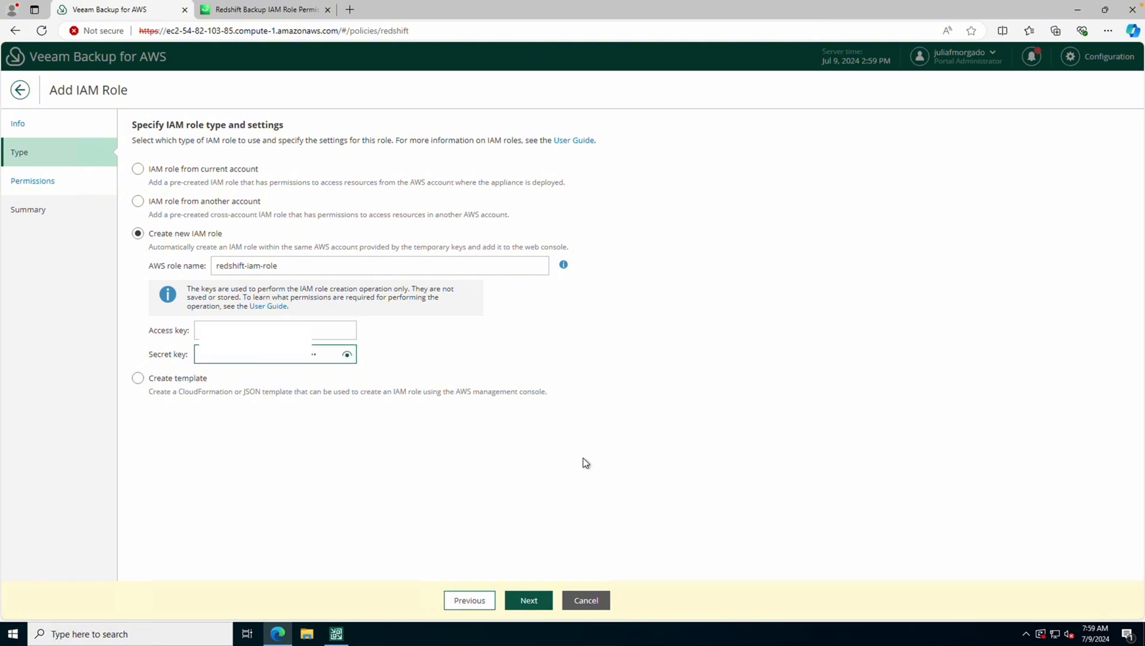
left_click(527, 602)
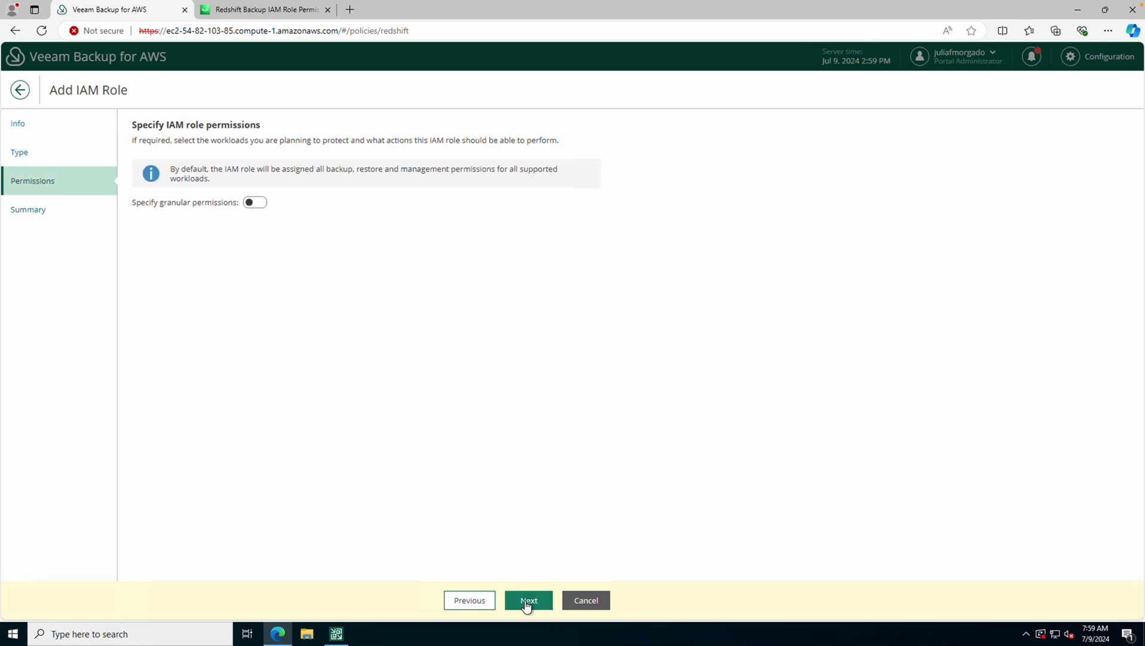
Enable granular permissions, grant the role Amazon Redshift backup and restore permissions only, and finish adding the role.
left_click(256, 202)
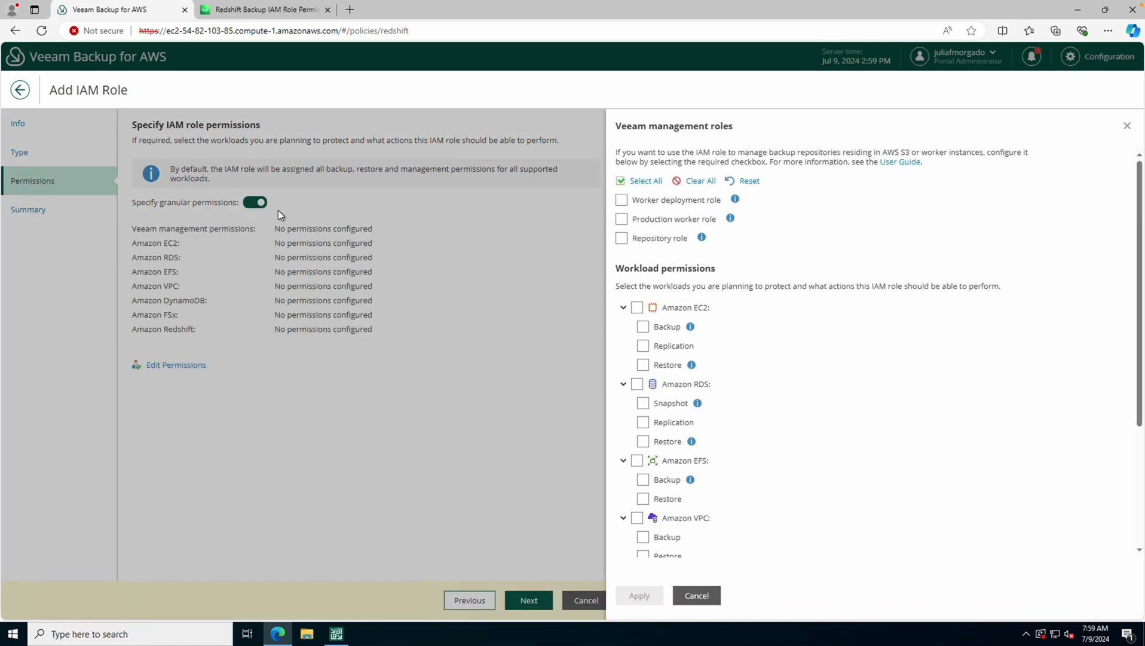
scroll(890, 431, "down", 3)
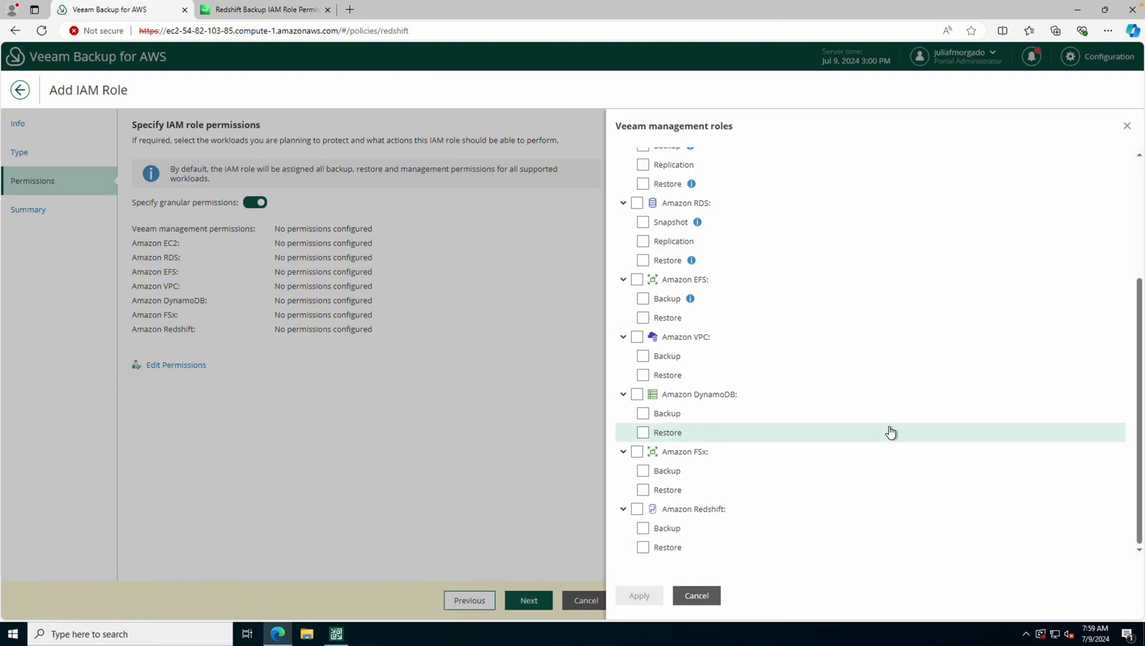
left_click(637, 509)
left_click(639, 600)
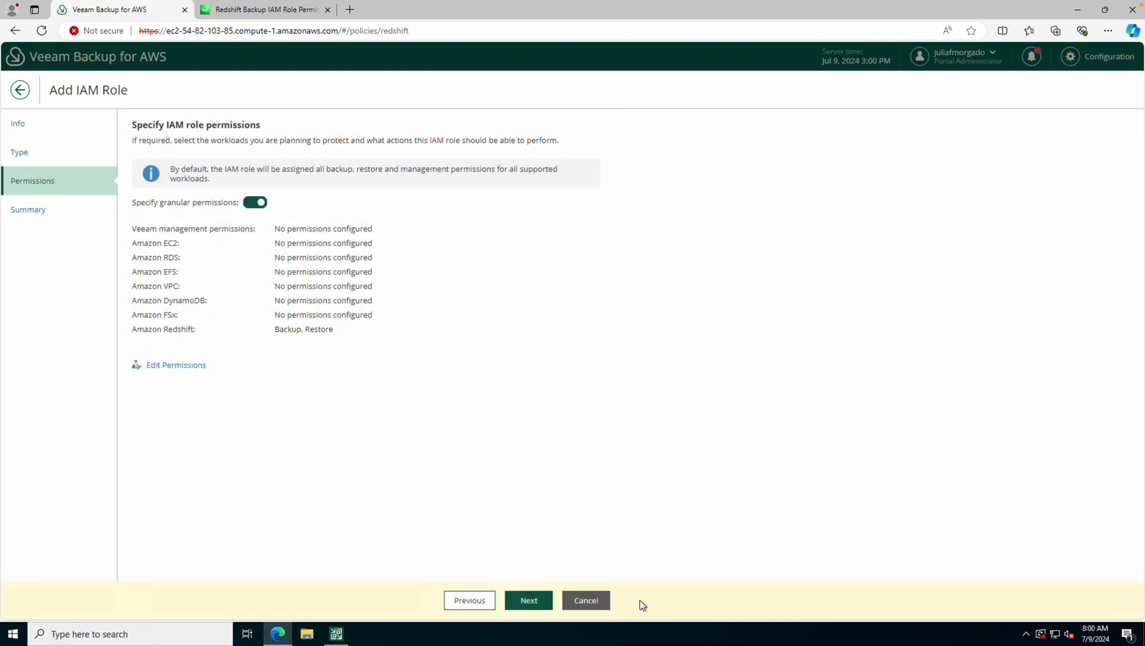
left_click(529, 600)
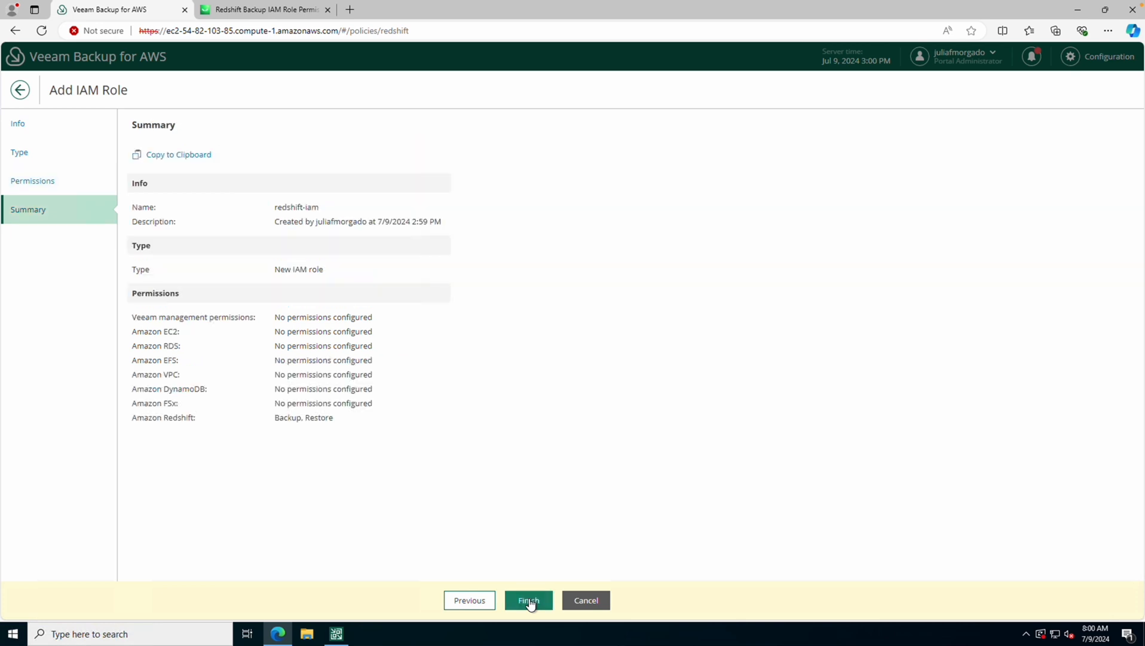
left_click(529, 600)
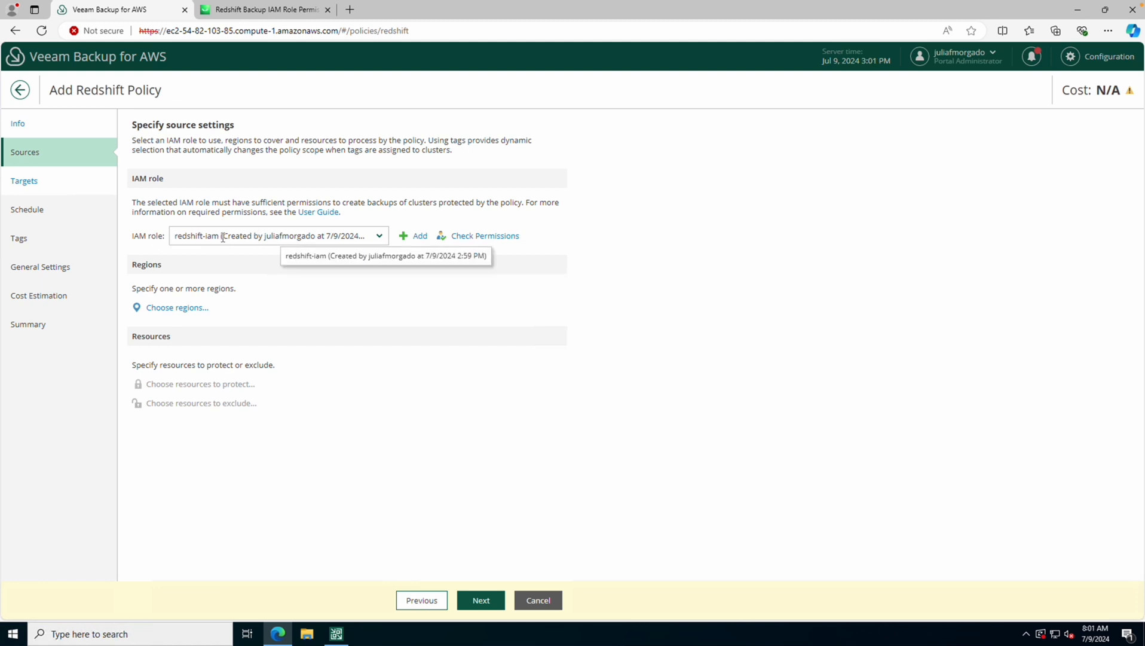
Check the permissions of the redshift-iam role and add US East (N. Virginia) as the policy's region.
left_click(499, 237)
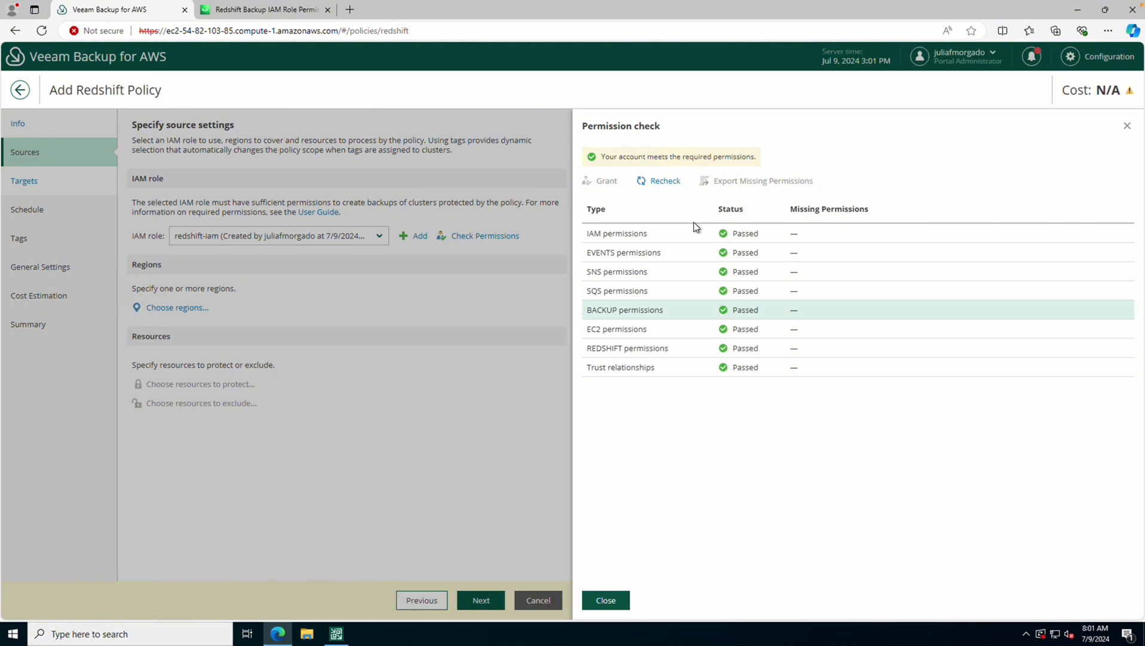
left_click(616, 601)
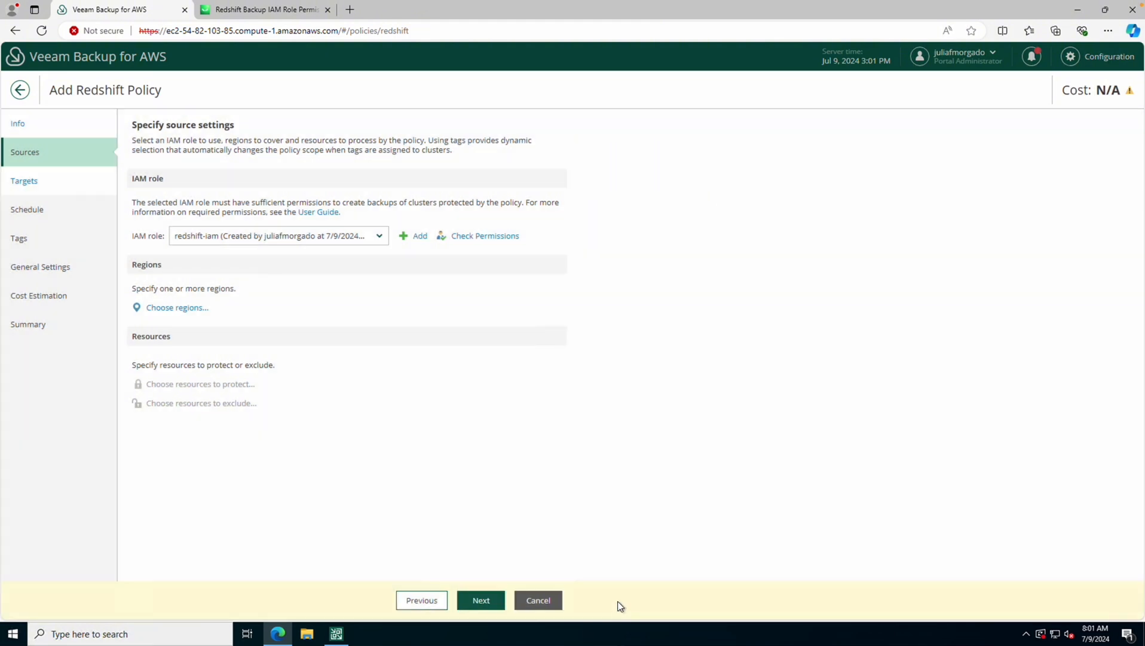
left_click(165, 309)
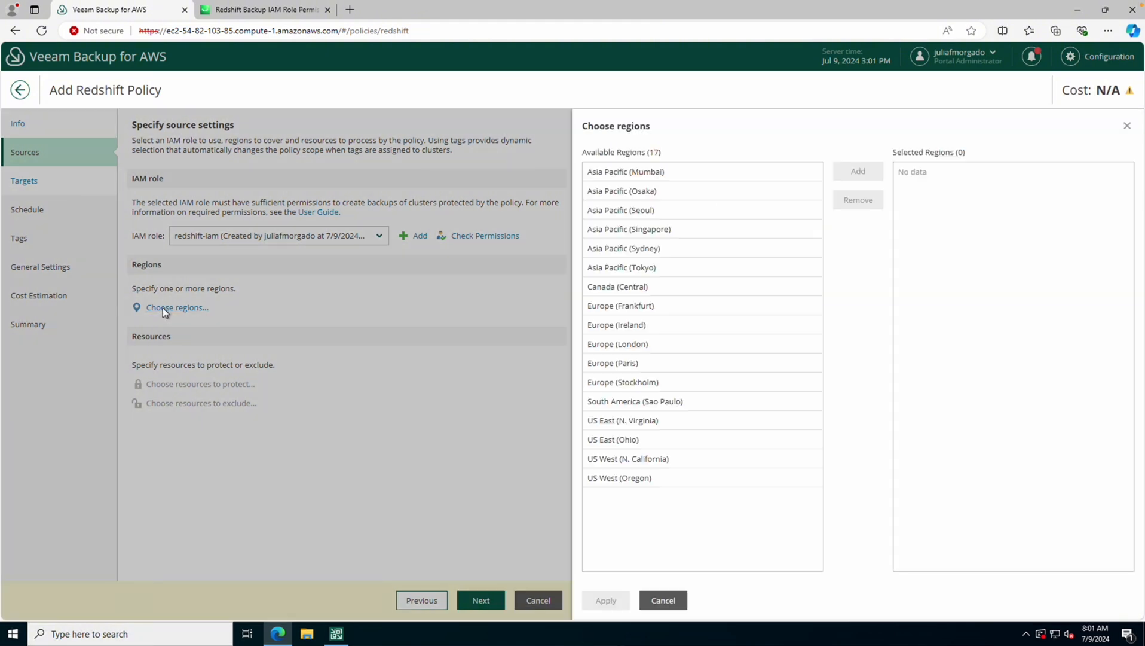
left_click(687, 420)
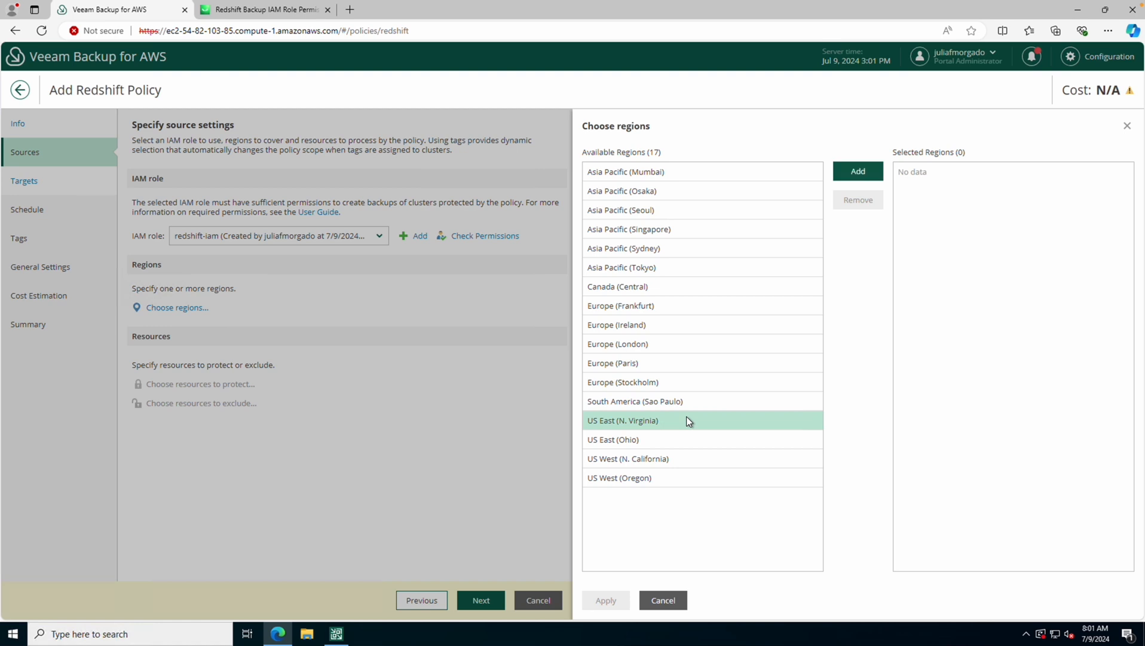
left_click(864, 175)
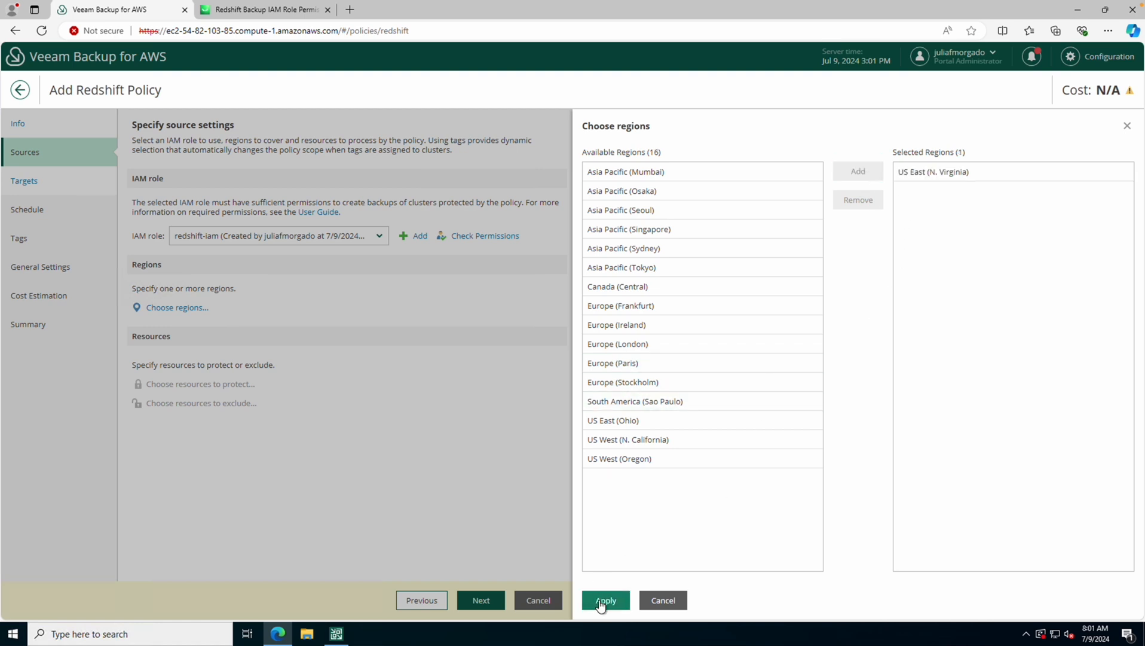
left_click(601, 606)
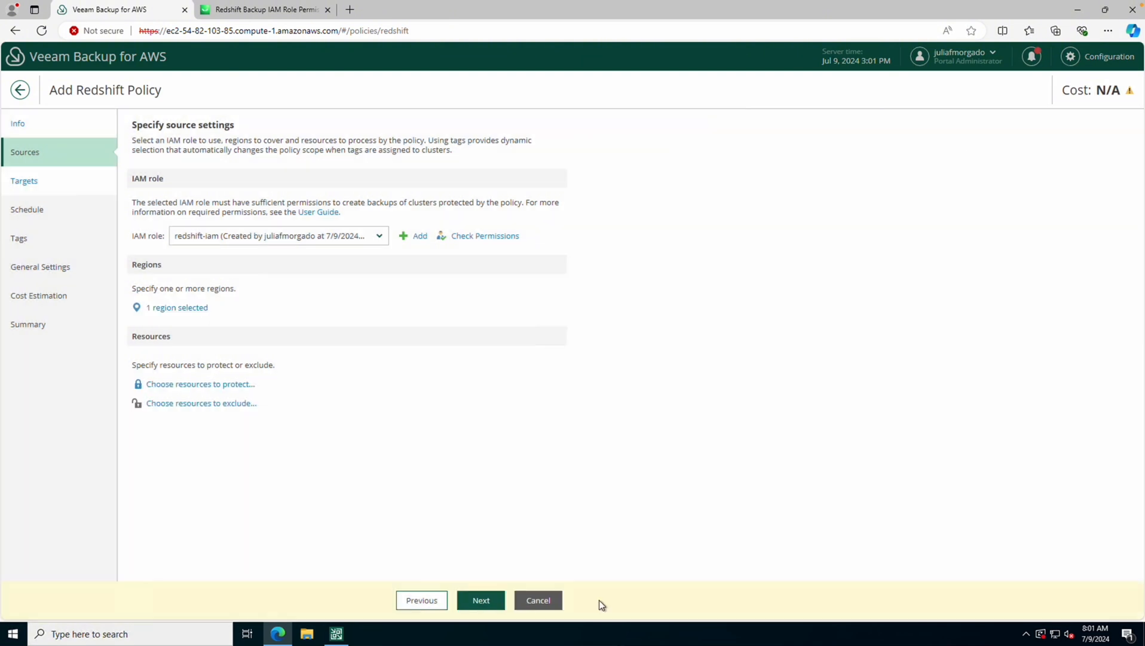
Limit the protected resources to the cluster redshift-cluster-1, selected from the global resource list.
left_click(201, 384)
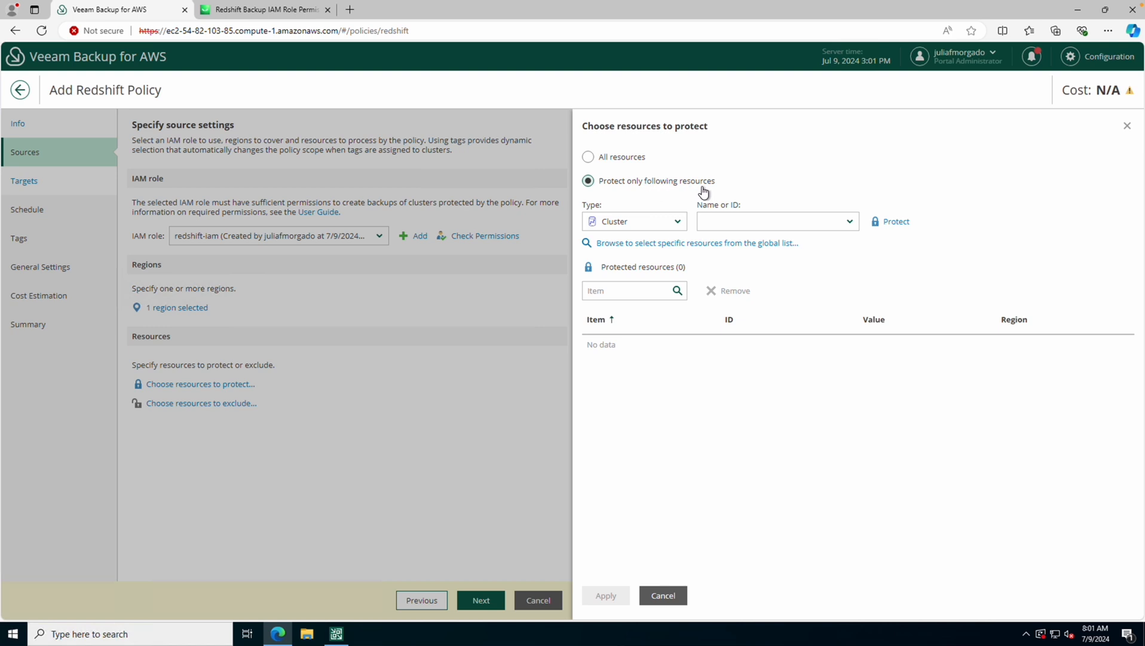
left_click(680, 230)
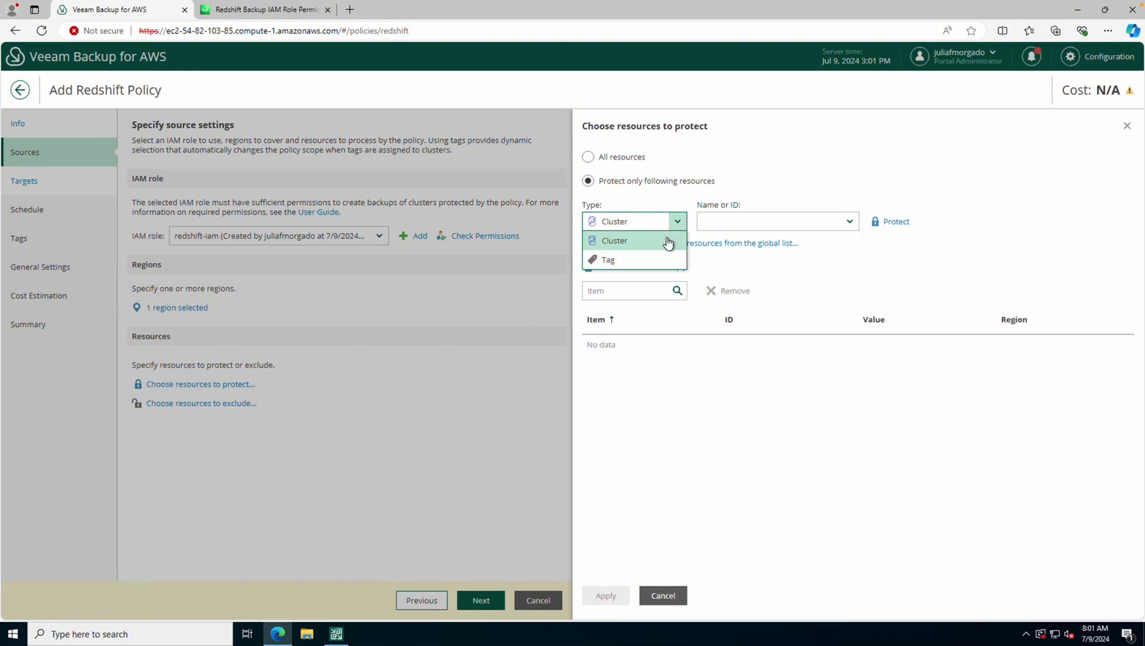
left_click(668, 241)
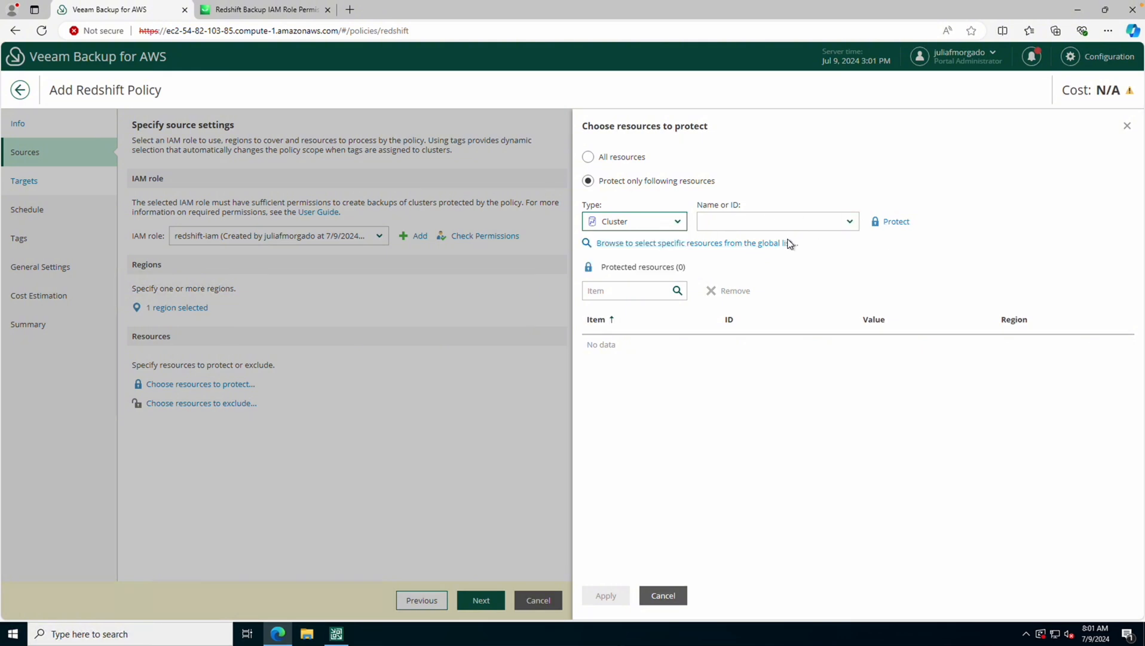
left_click(759, 244)
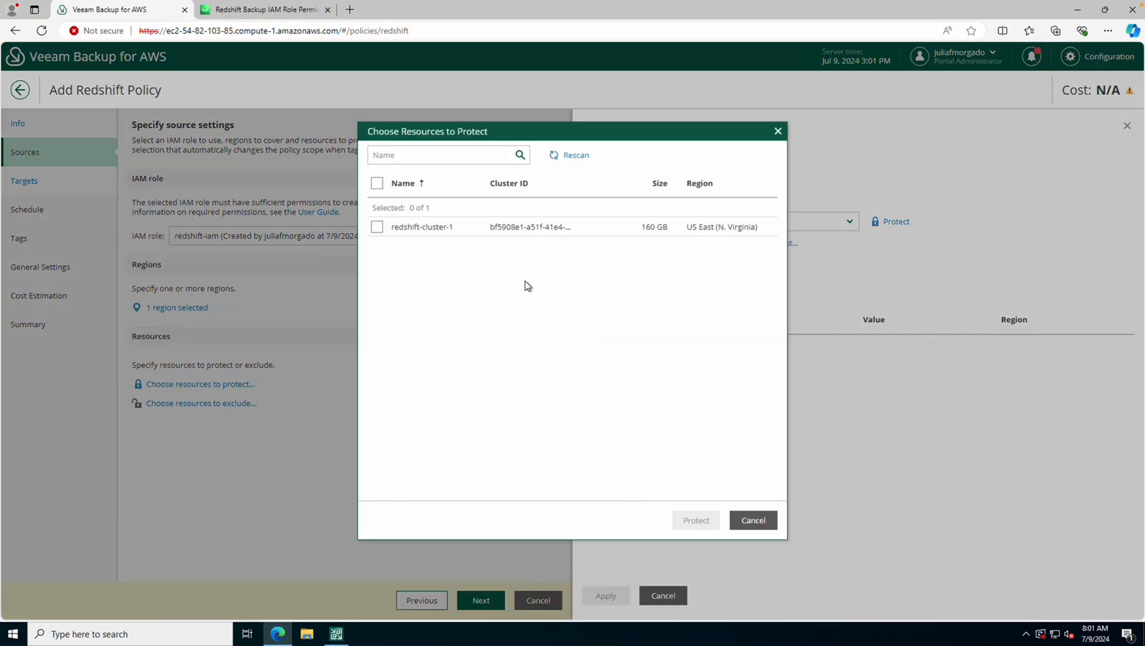
left_click(377, 228)
left_click(696, 521)
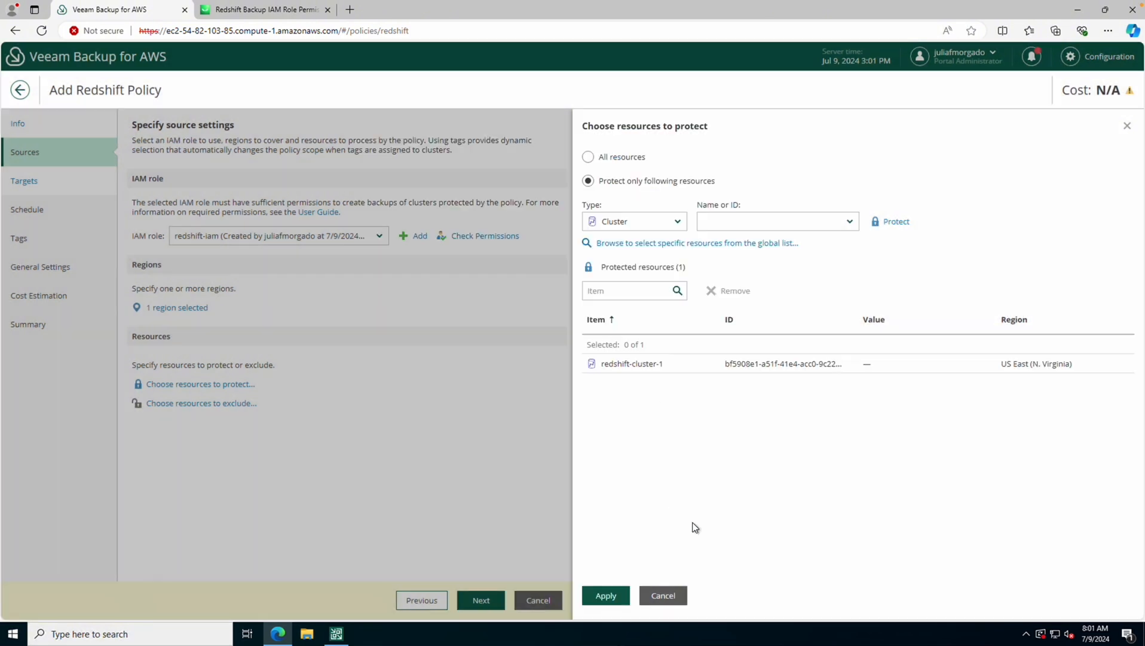
left_click(611, 595)
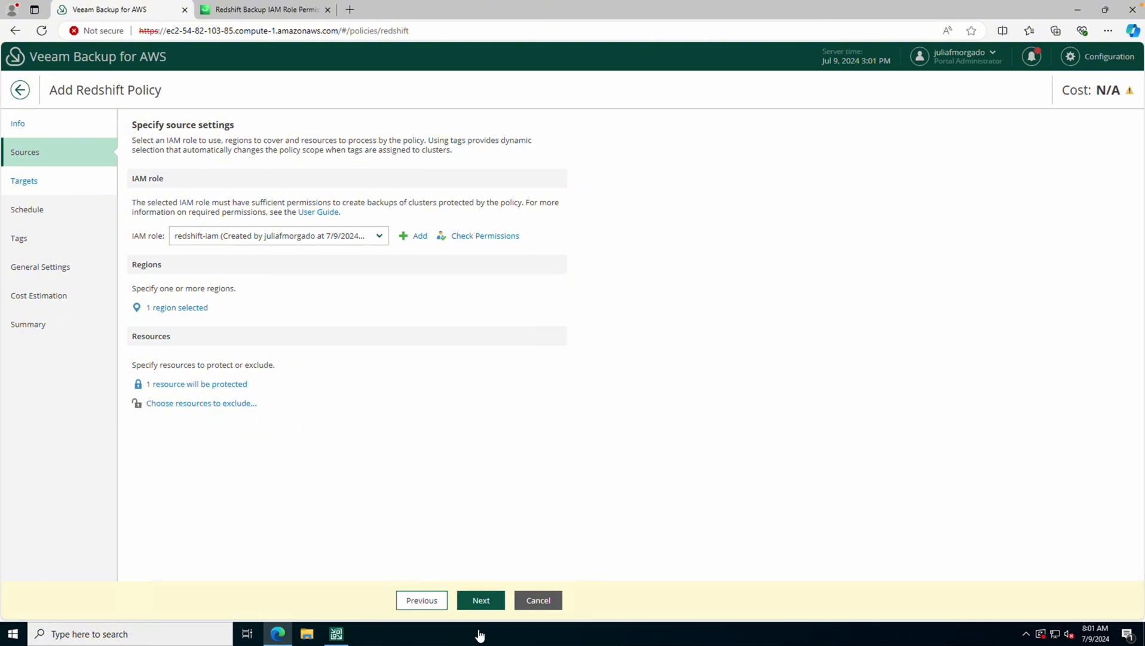
Assign the Default backup vault to the US East (N. Virginia) region in the policy's target settings.
left_click(481, 600)
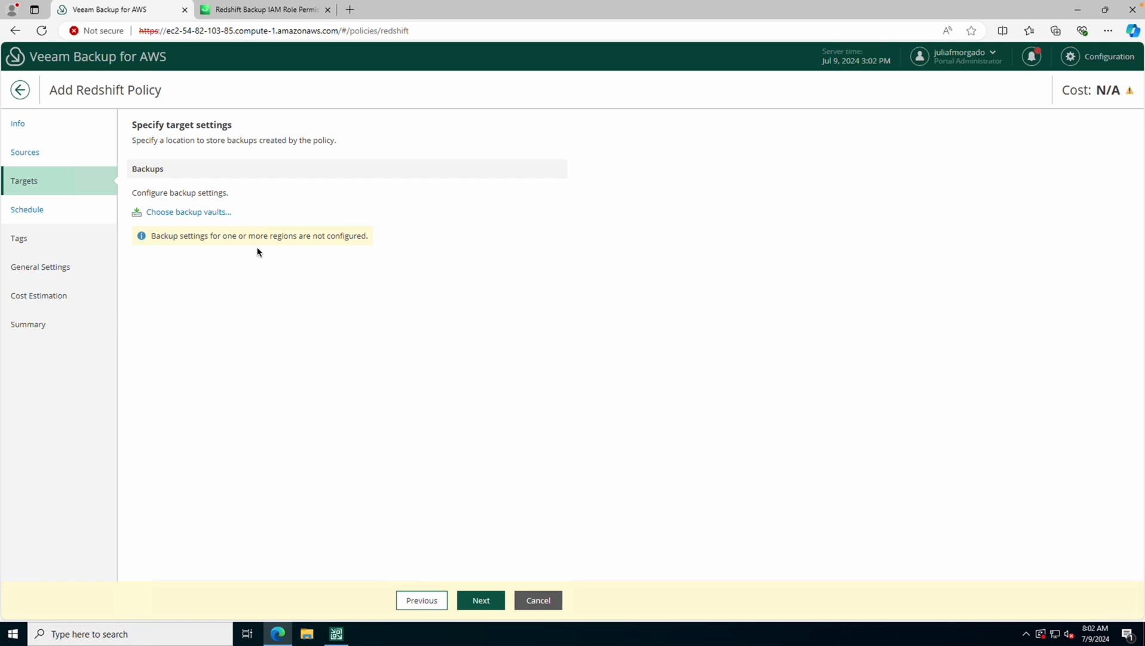
left_click(203, 213)
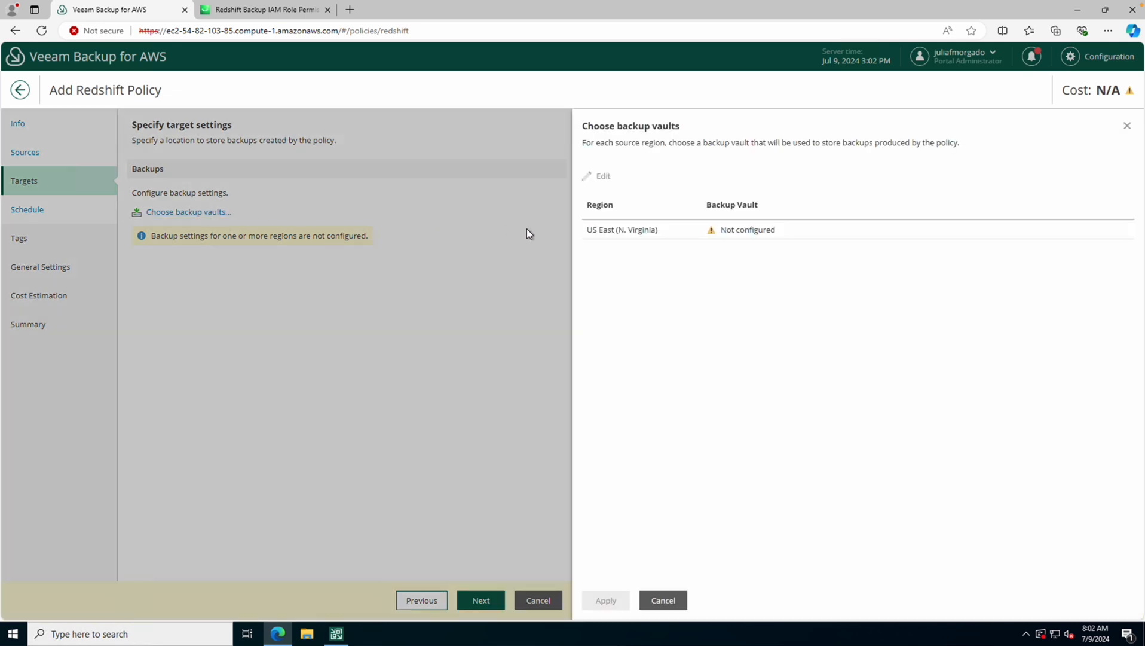
left_click(598, 230)
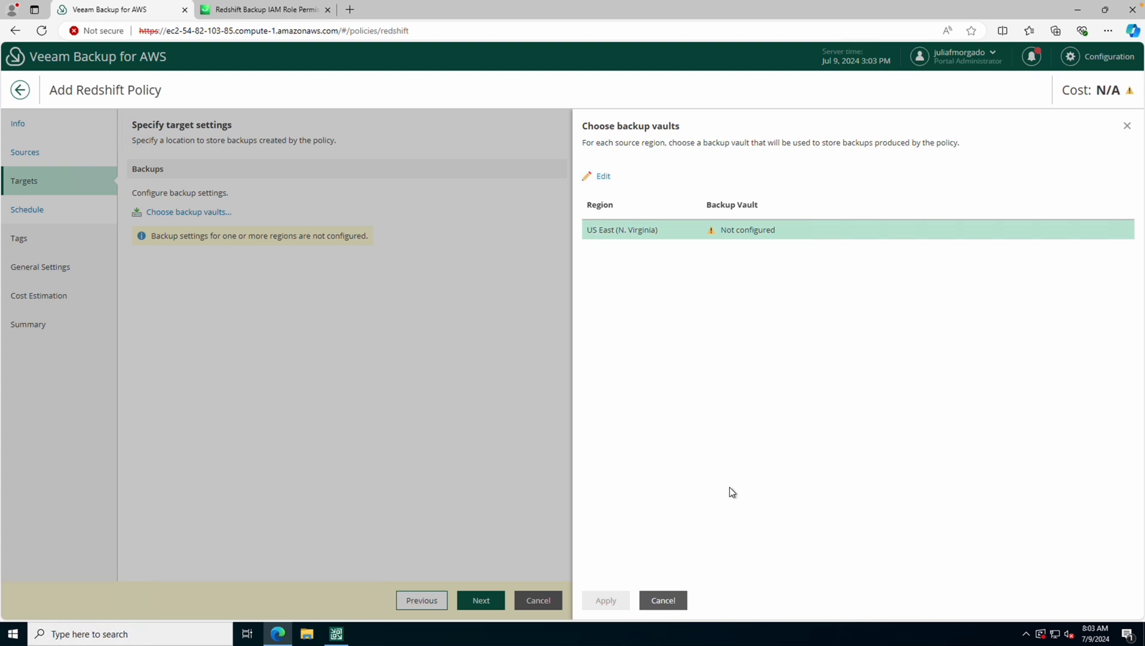
left_click(601, 176)
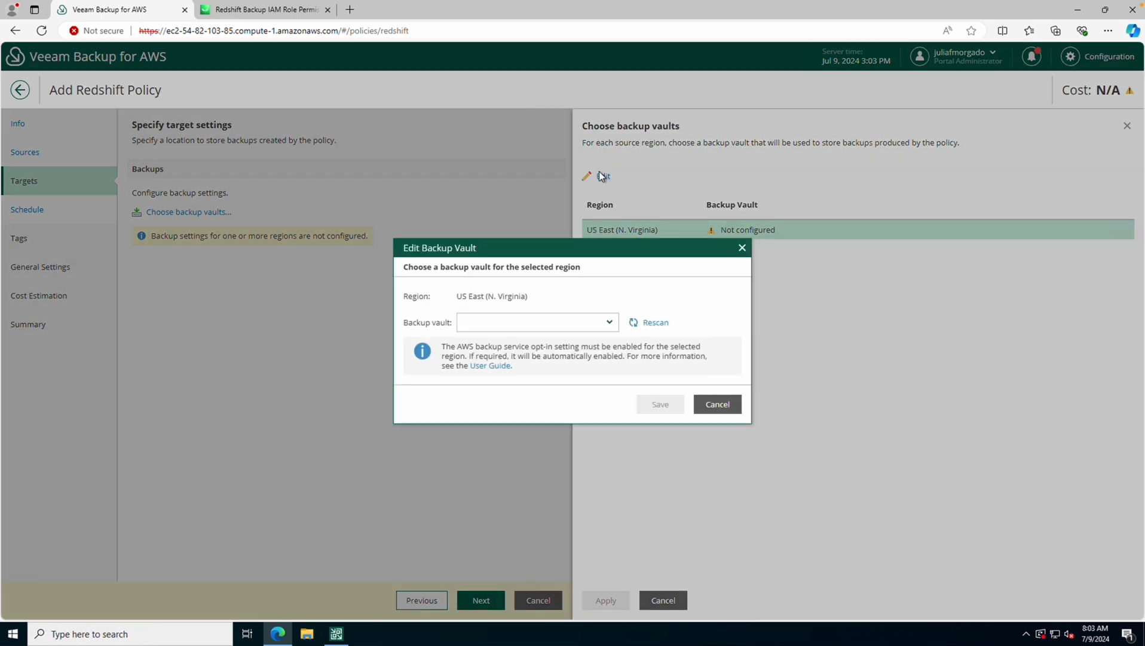
left_click(609, 322)
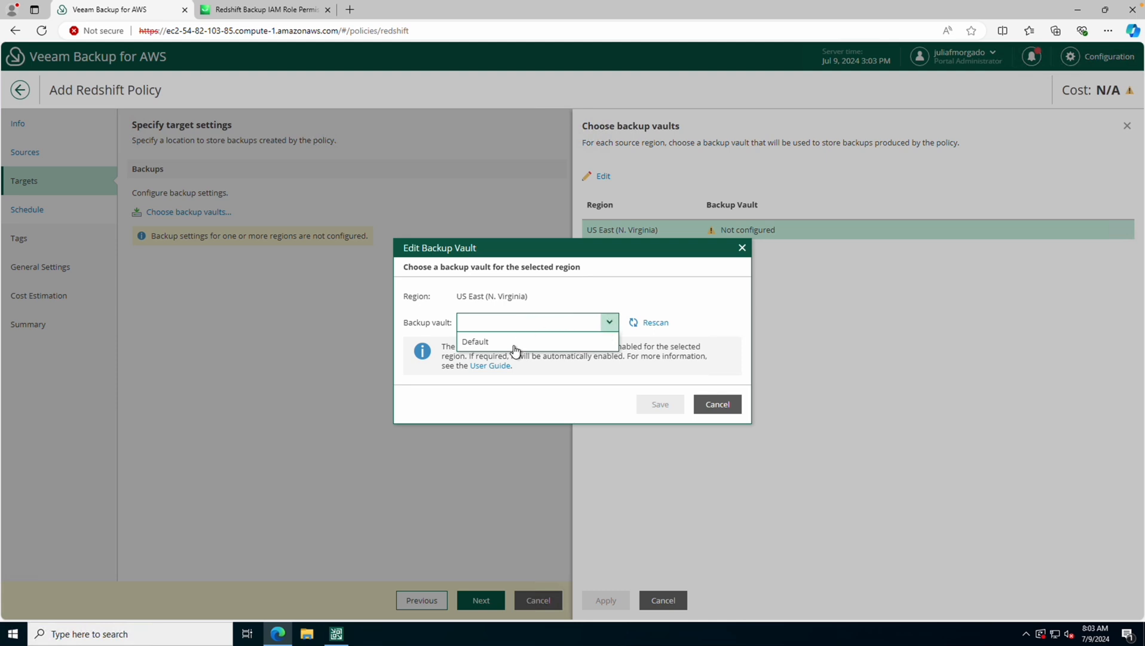
left_click(494, 343)
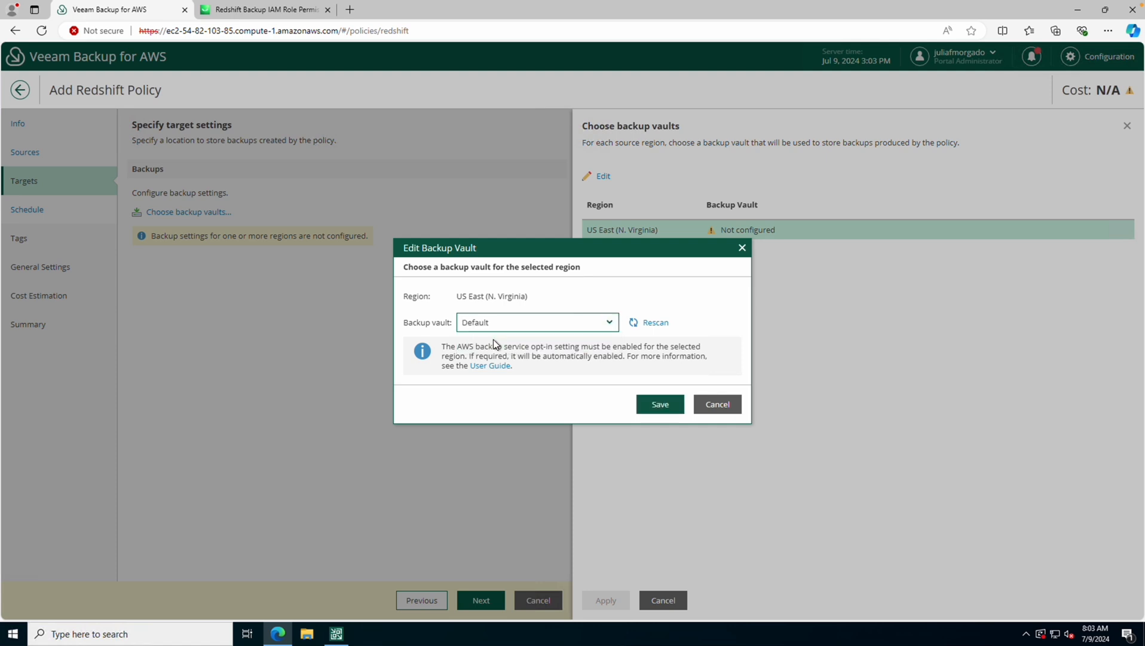
left_click(659, 404)
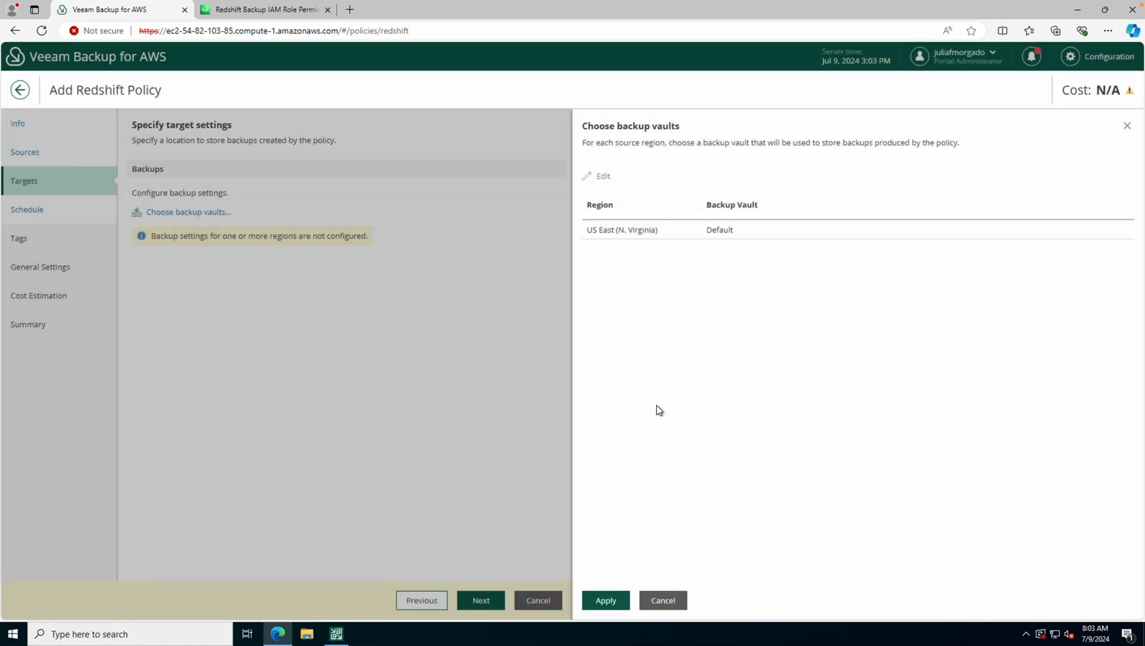
left_click(606, 600)
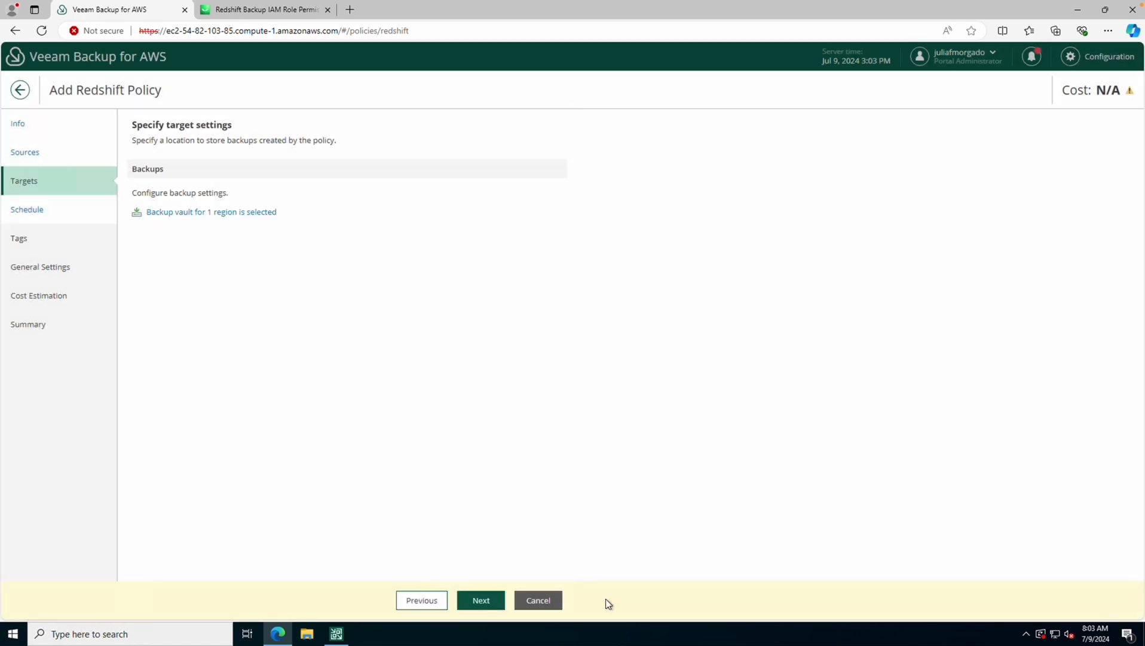
Enable a daily schedule that creates backups at 2 AM and 5 PM and runs every day.
left_click(487, 603)
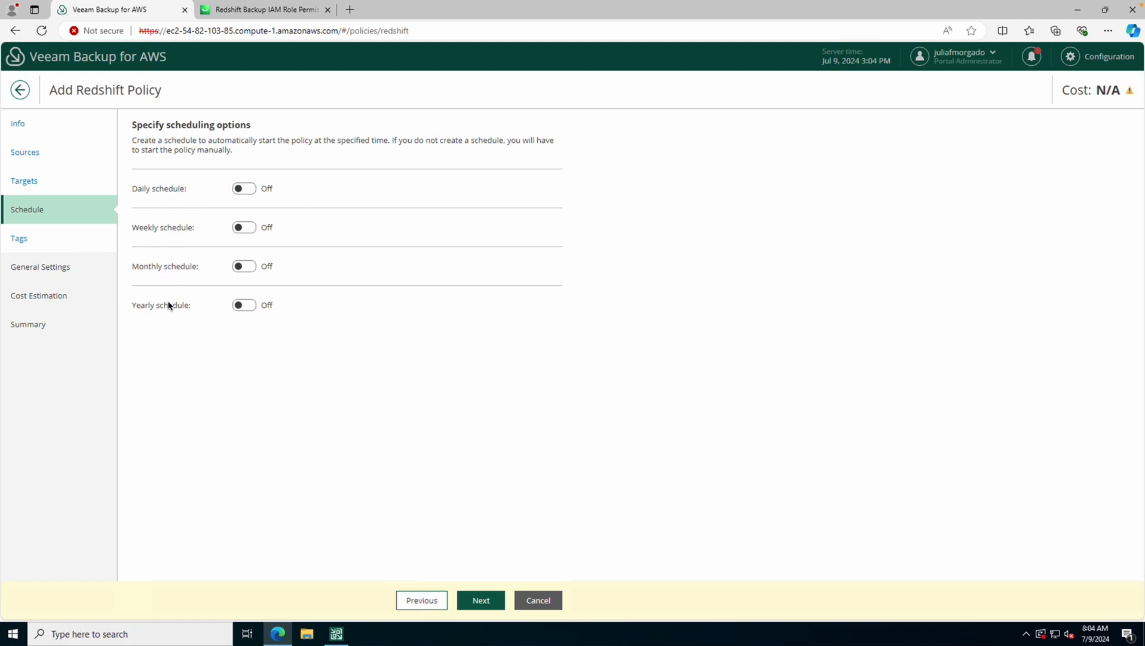
left_click(253, 190)
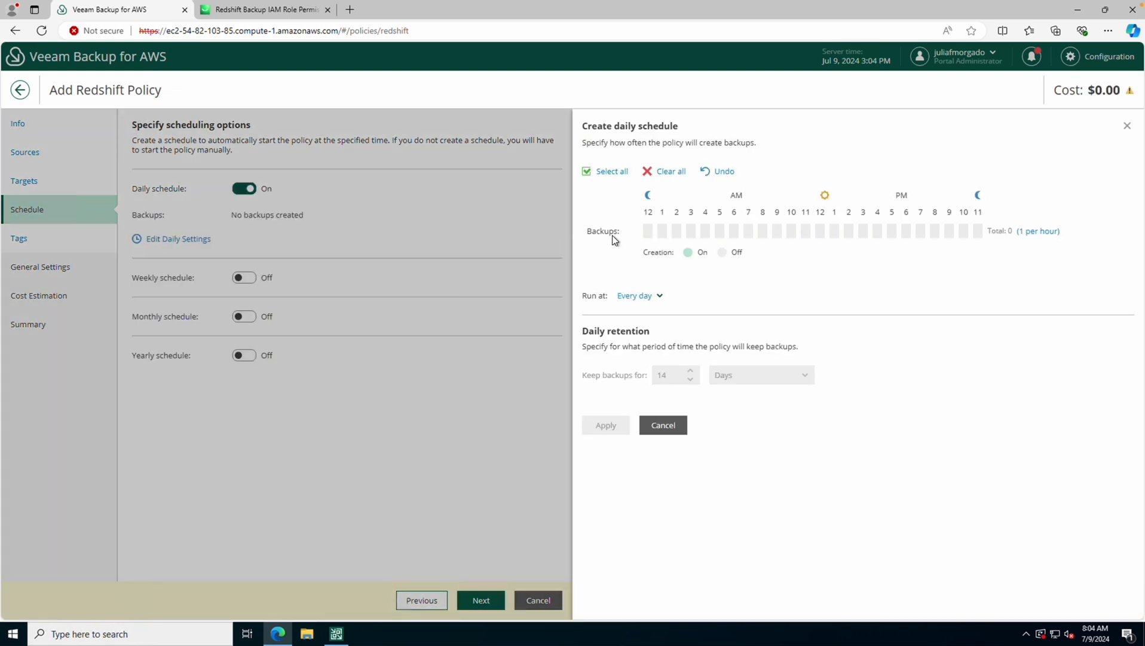
left_click(677, 232)
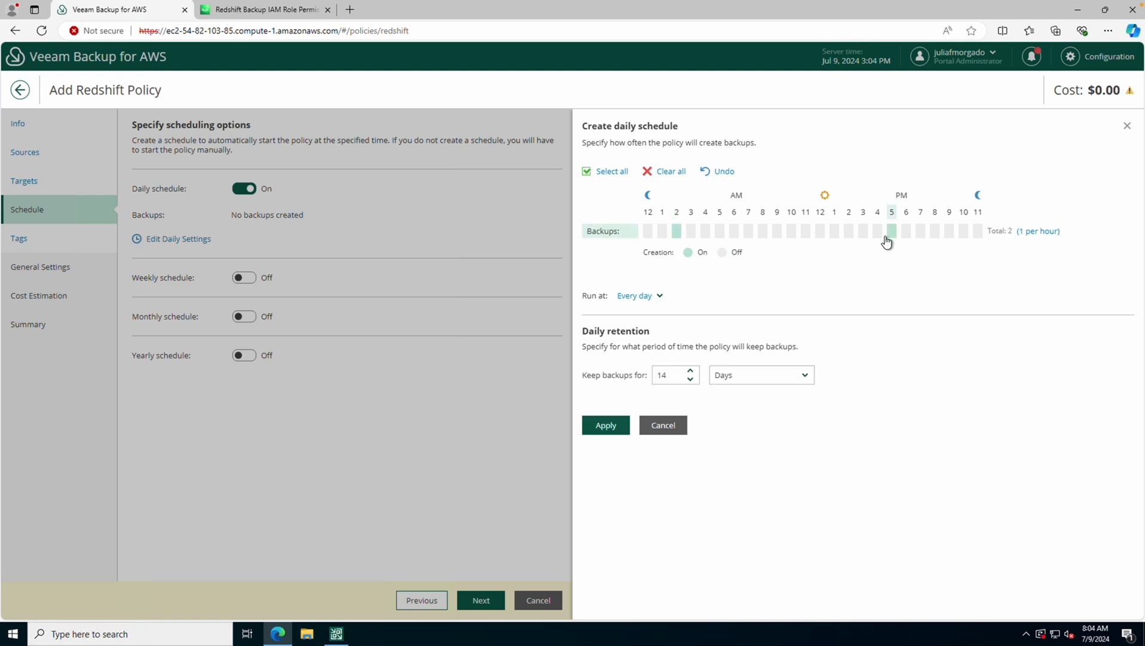
left_click(654, 301)
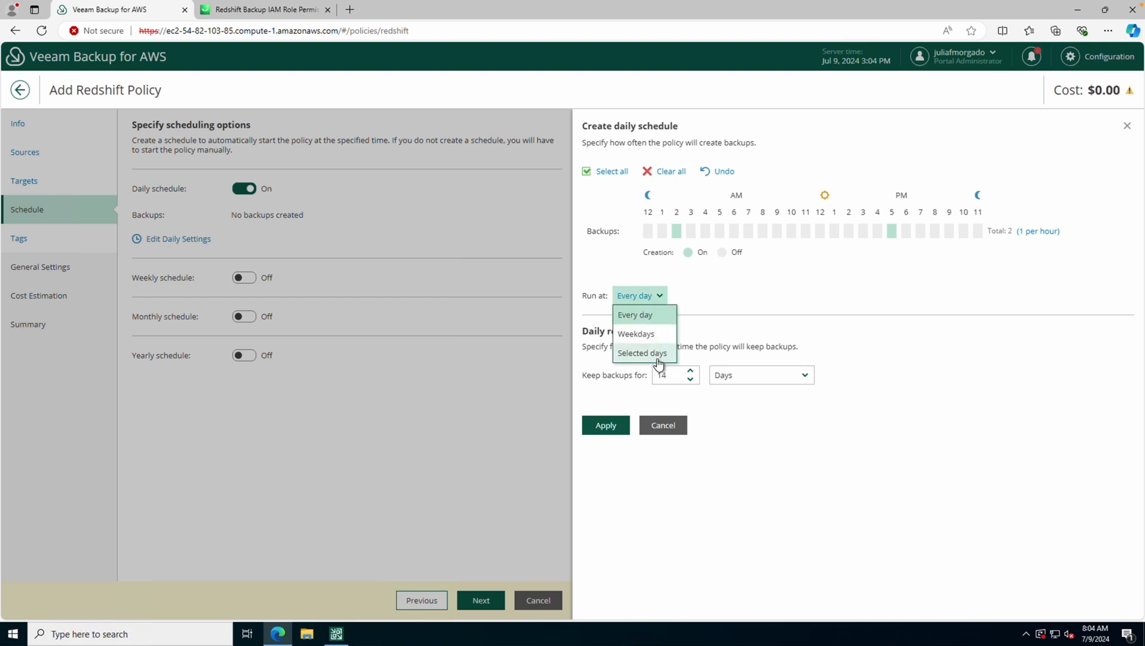
left_click(658, 319)
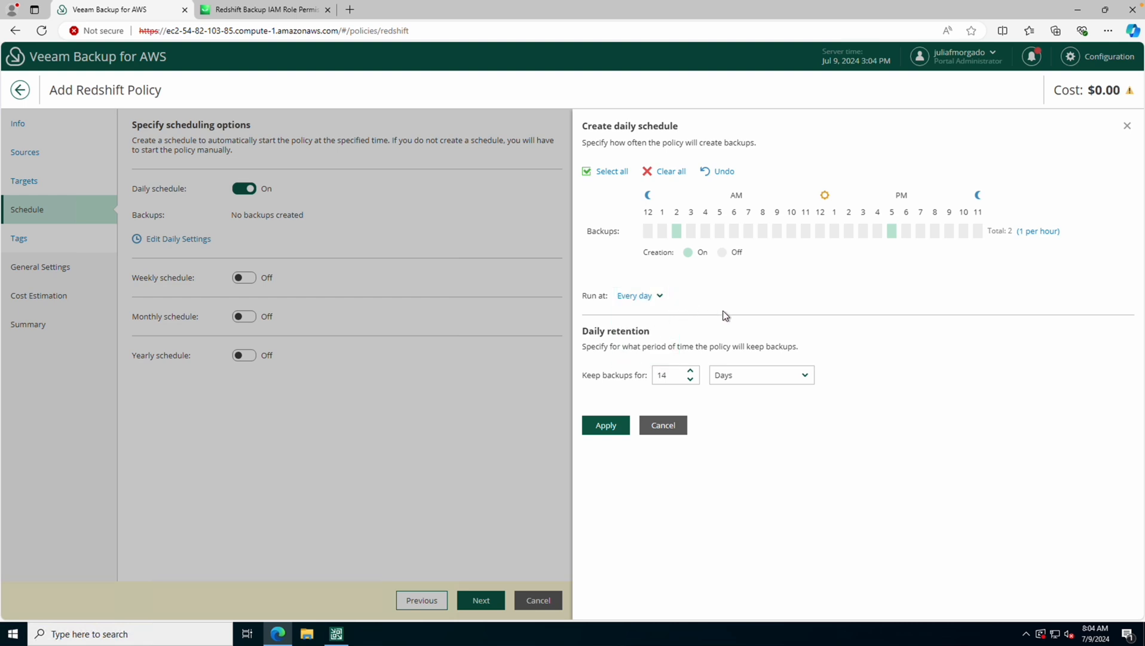
Set the daily retention to keep backups for 1 day and apply the daily schedule.
left_click(692, 380)
left_click(692, 380)
left_click(692, 380)
left_click(691, 380)
left_click(691, 380)
left_click(692, 380)
left_click(692, 380)
left_click(691, 380)
left_click(691, 380)
left_click(605, 425)
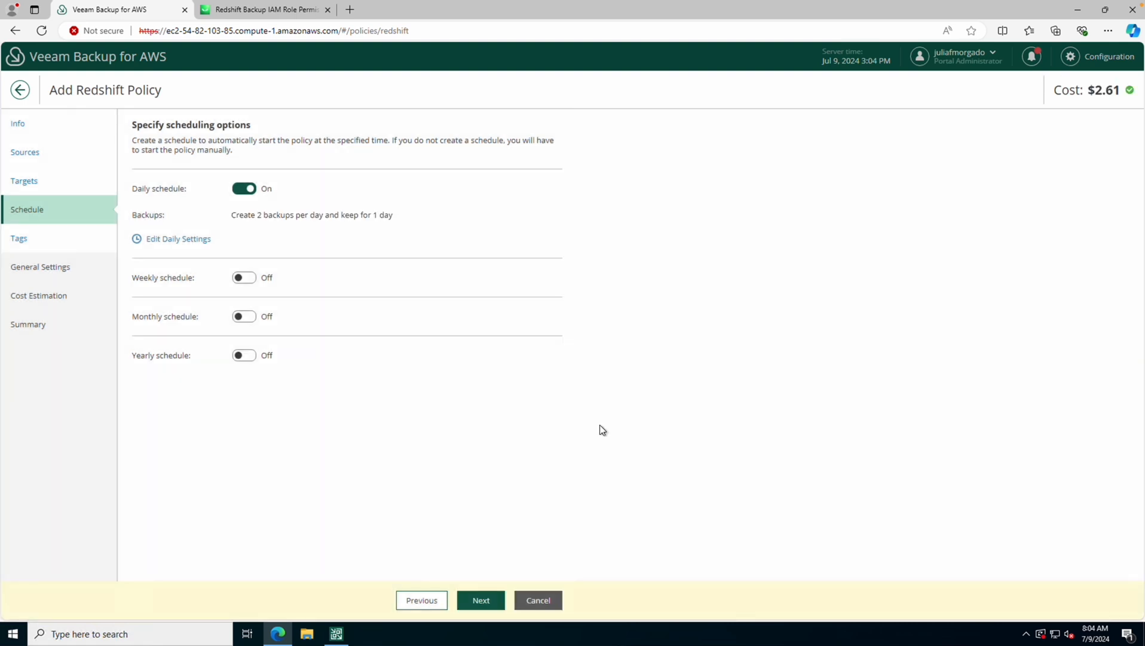
Accept the default tag and general settings, proceed past the cost estimation to the summary, and test the policy configuration.
left_click(489, 601)
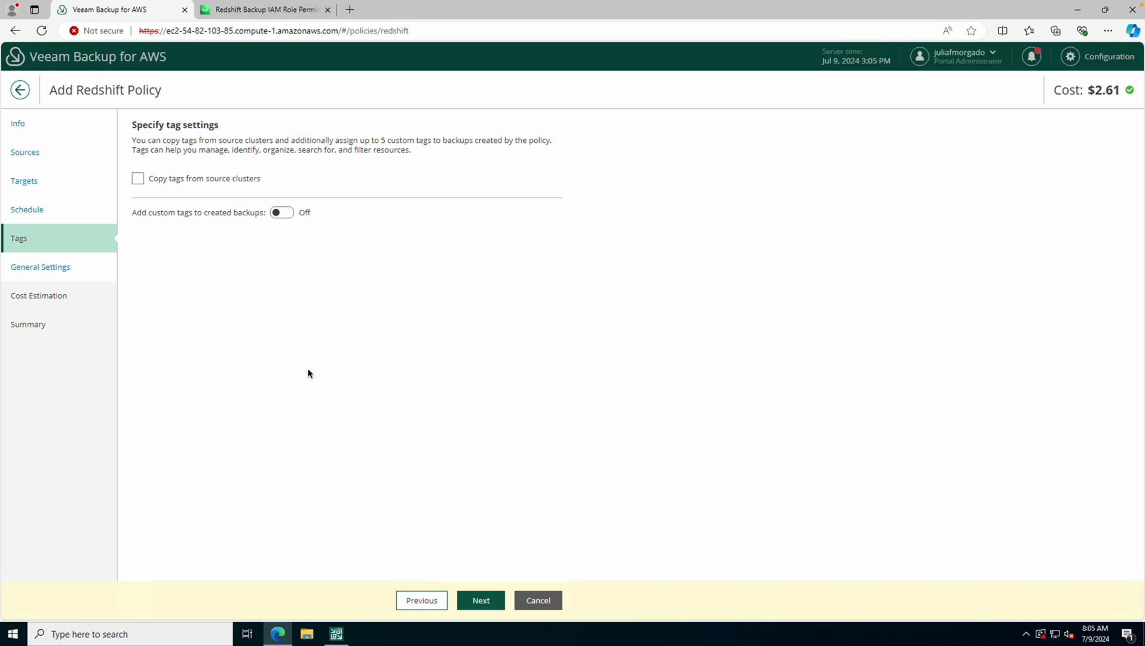
left_click(484, 603)
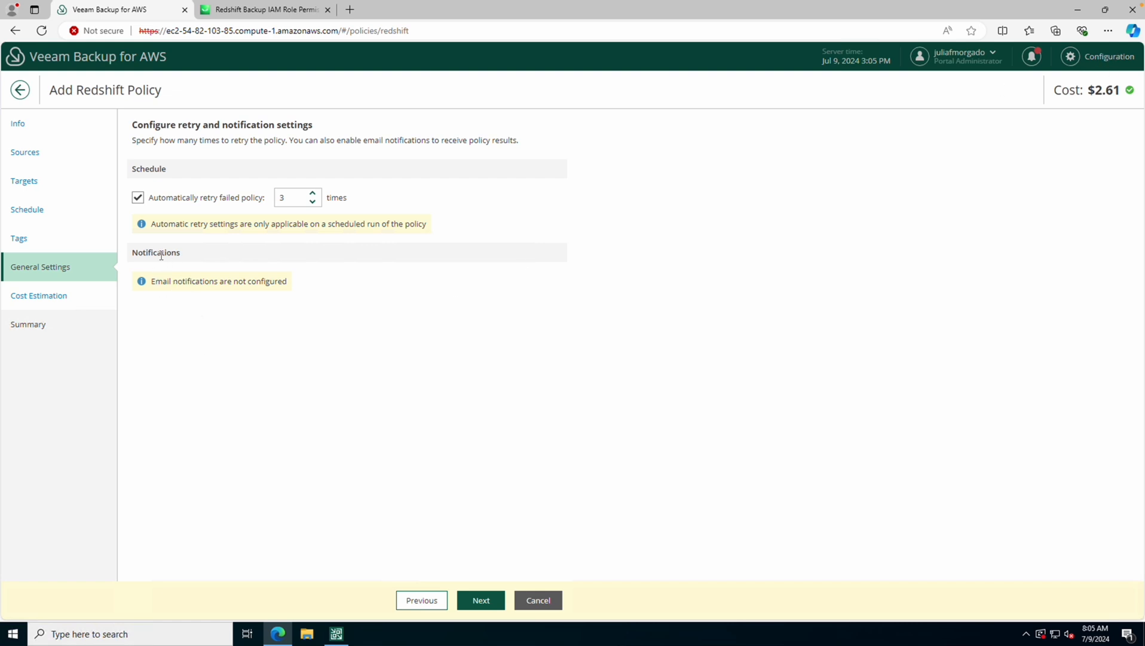
left_click(489, 602)
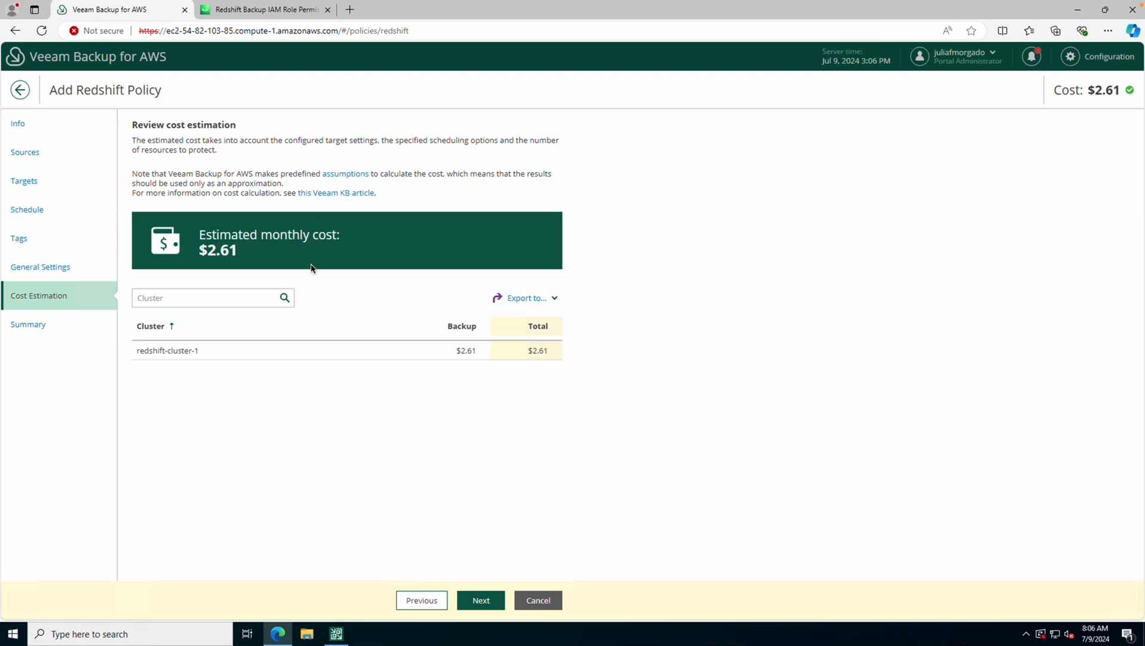
left_click(479, 608)
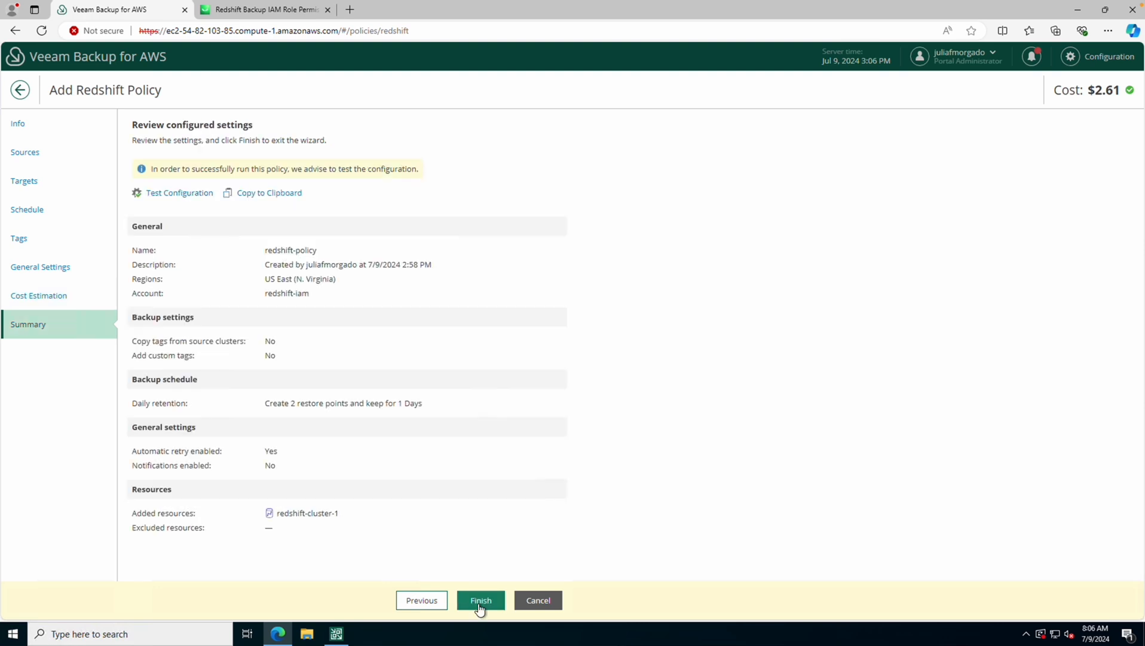
left_click(187, 194)
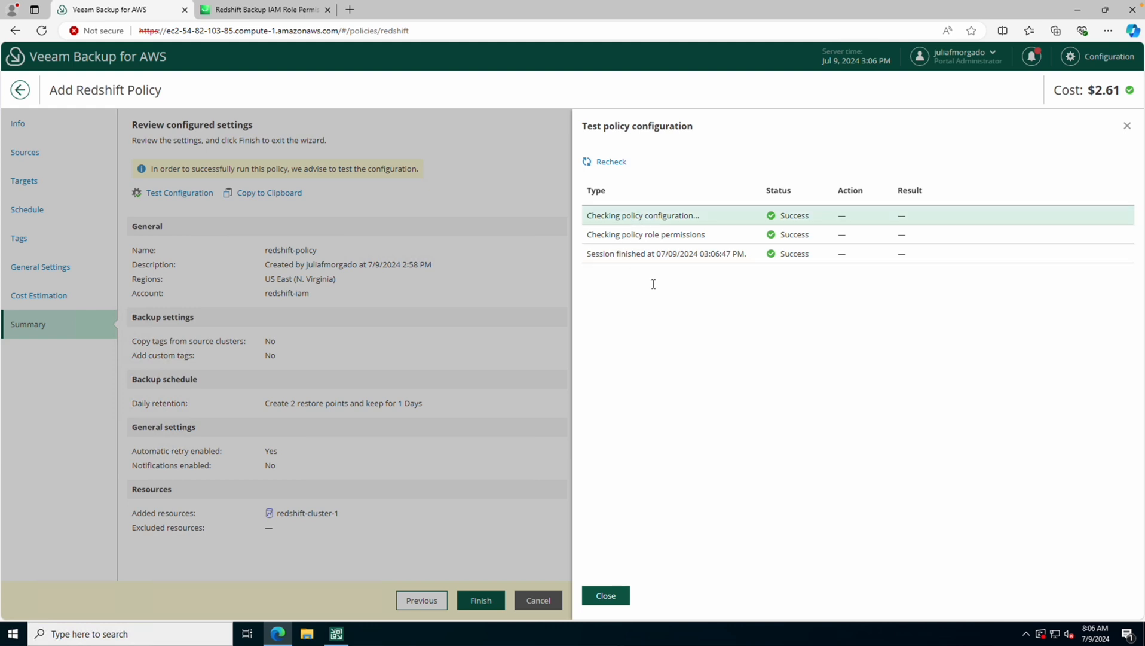
left_click(605, 596)
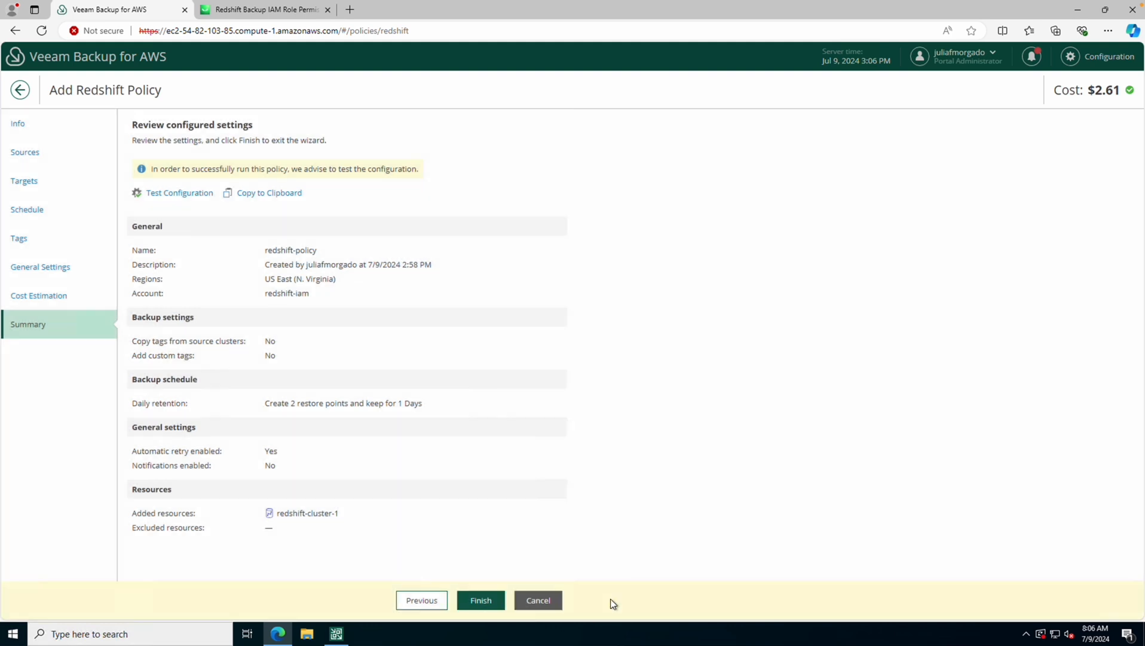
Finish creating the Redshift policy and start a run of redshift-policy.
left_click(475, 599)
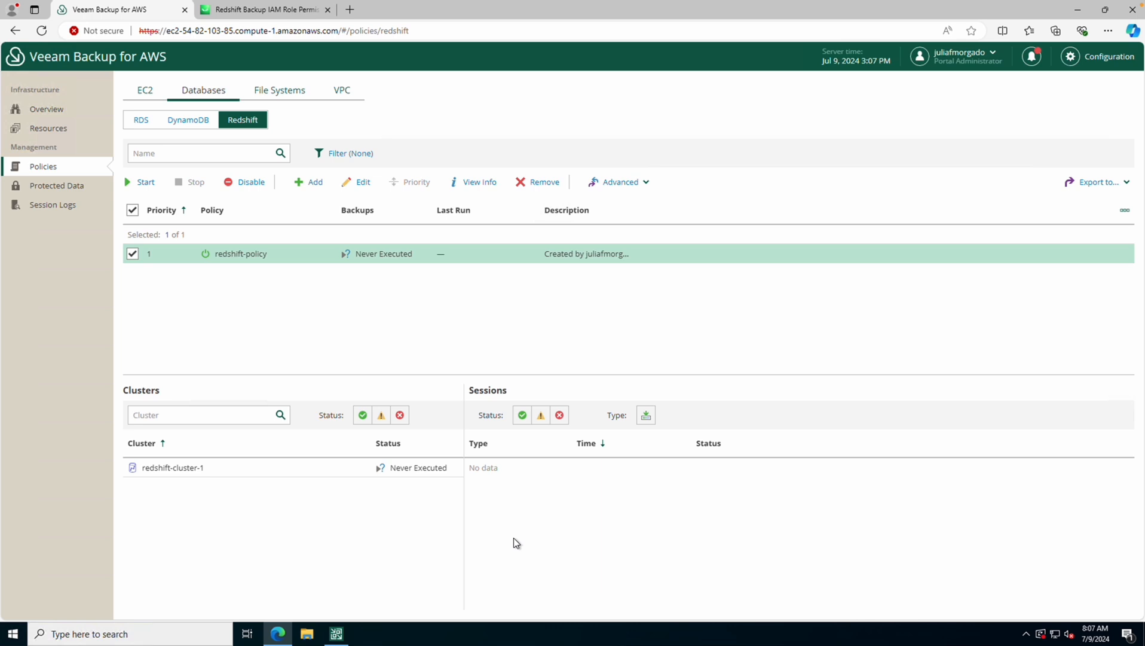
left_click(146, 183)
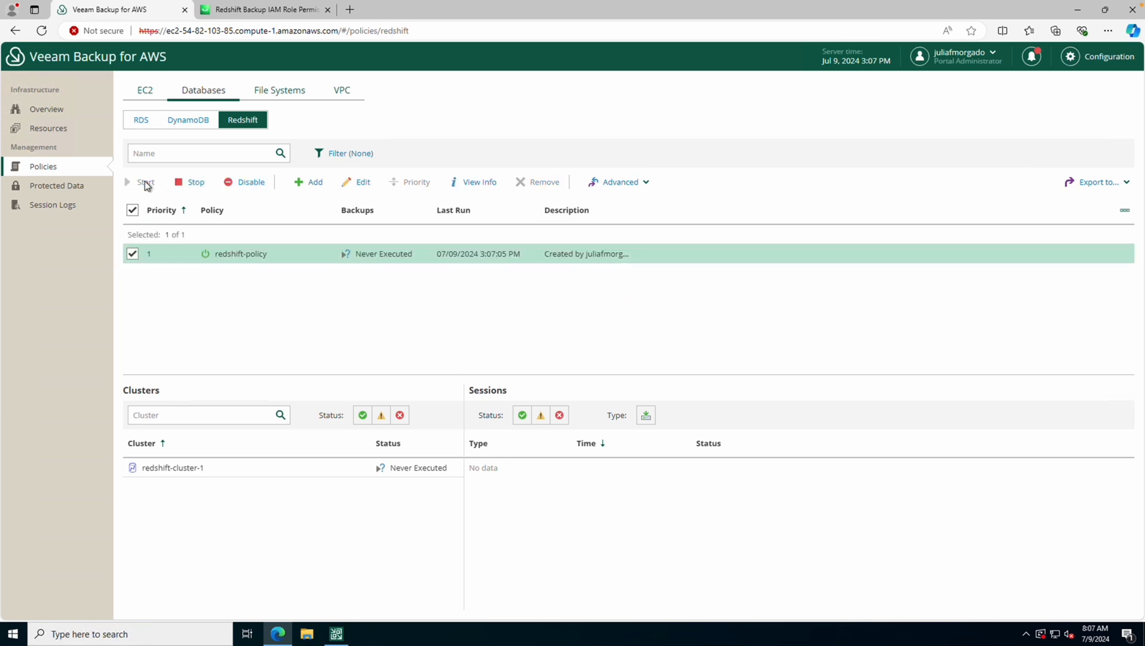